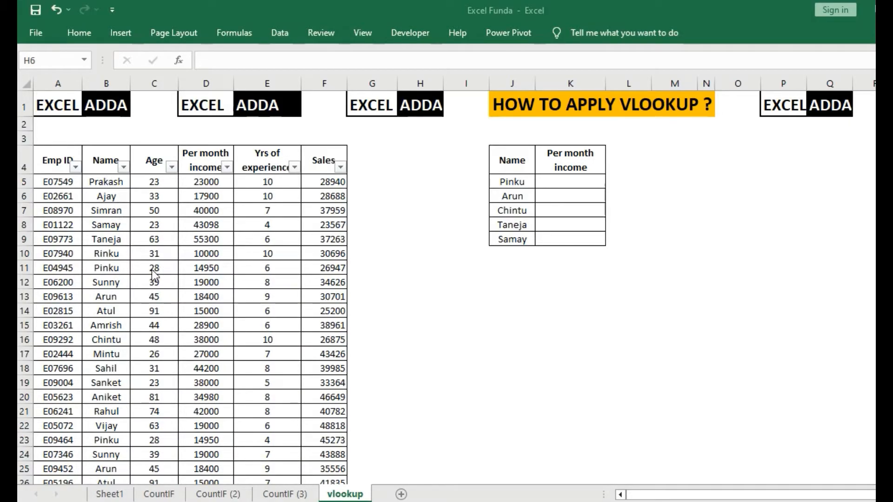
Examine the employee table's Name and Per month income columns through its last row
left_click(57, 162)
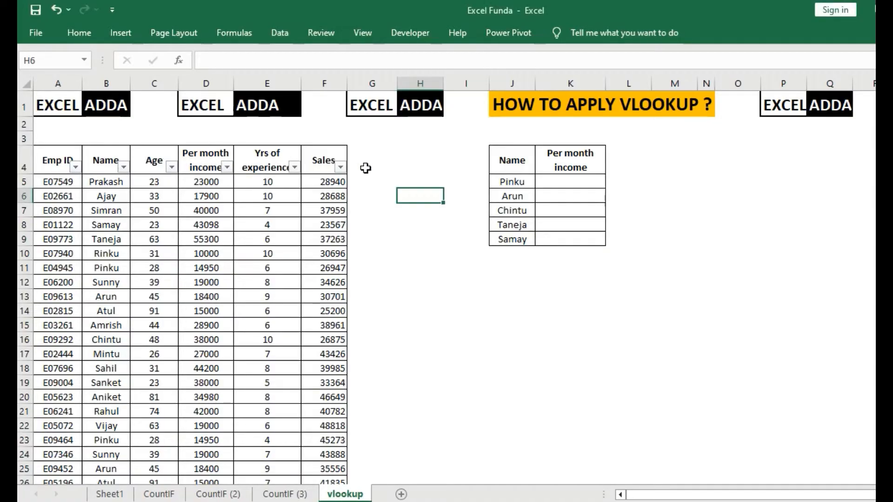
left_click(112, 180)
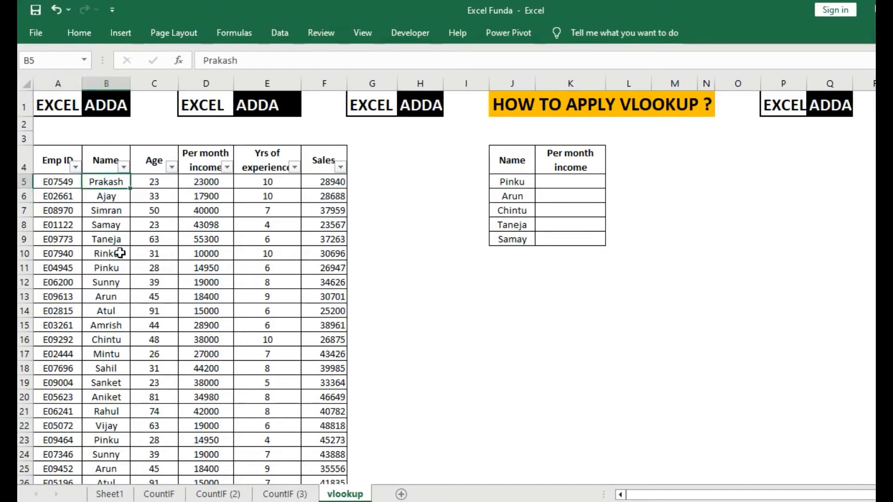
left_click(101, 199)
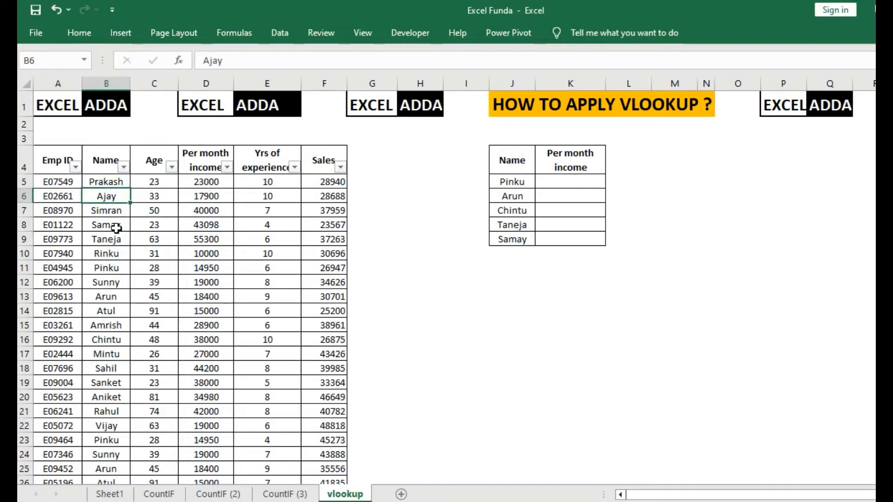
scroll(117, 228, "down", 4)
scroll(117, 228, "up", 3)
scroll(114, 226, "down", 3)
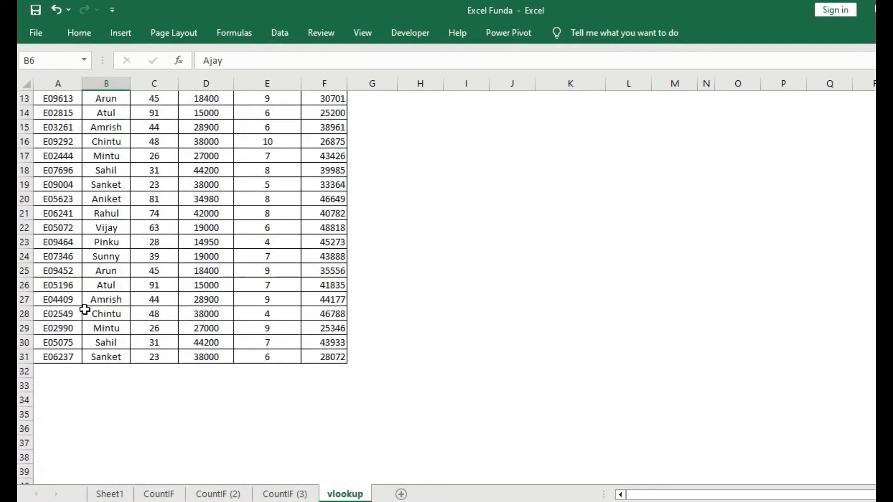
scroll(113, 316, "up", 4)
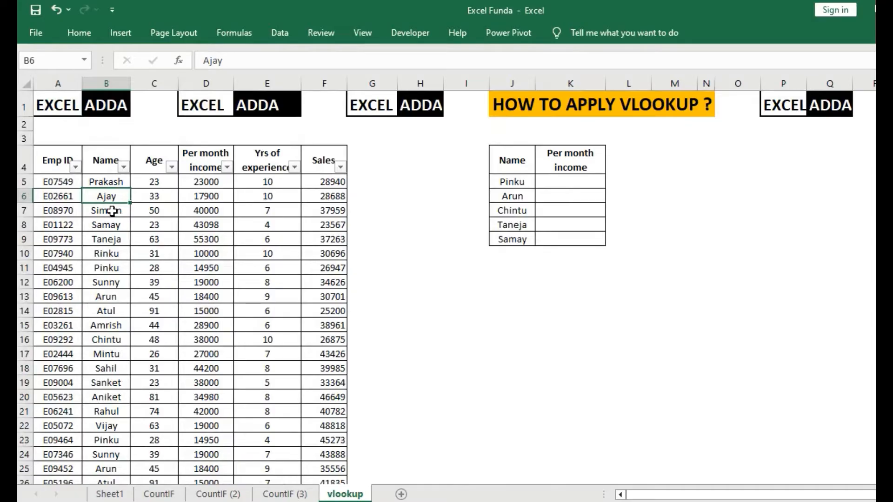
left_click(115, 225)
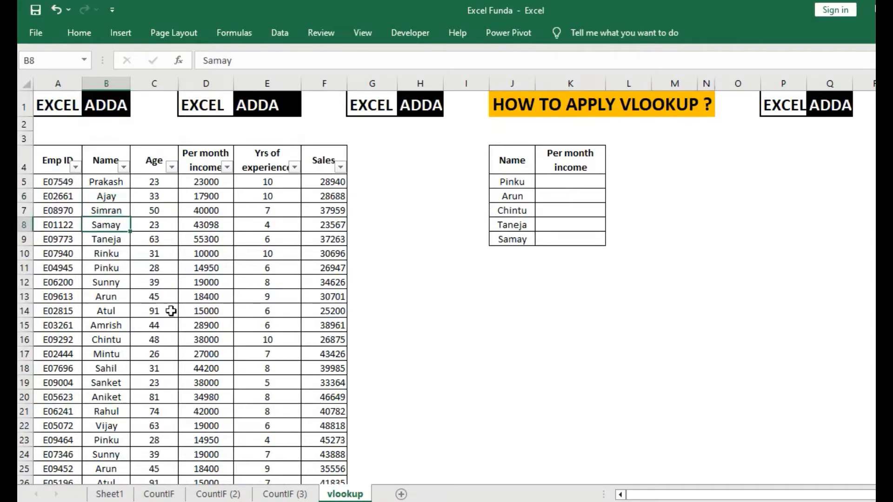
left_click(215, 226)
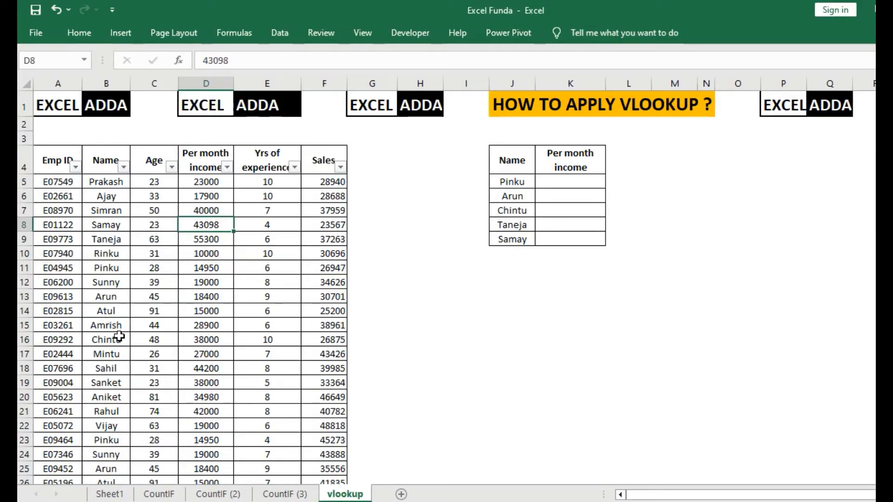
left_click(108, 358)
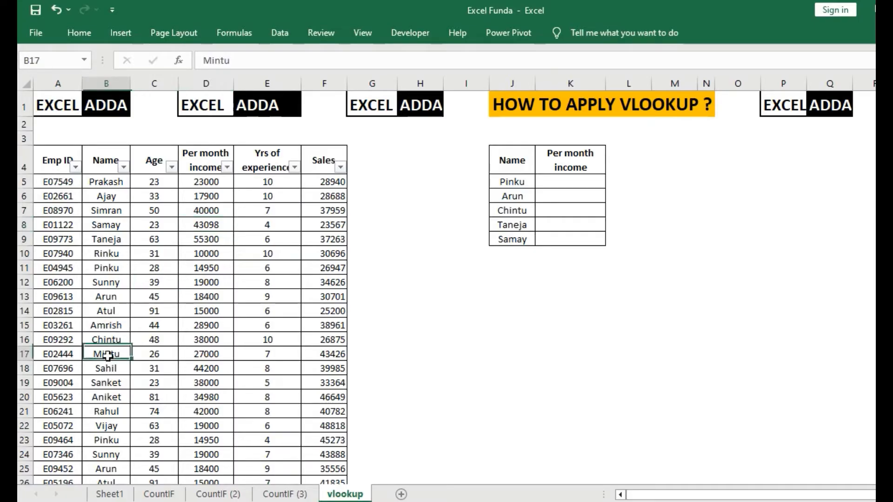
left_click(108, 366)
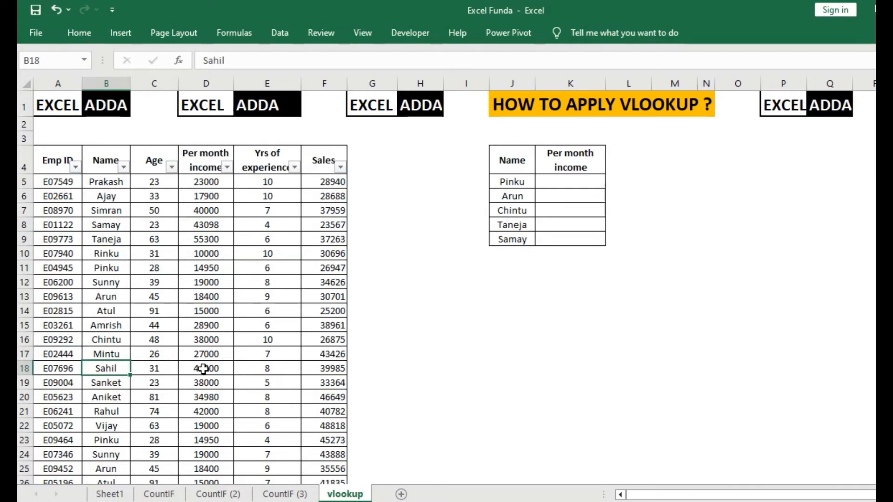
scroll(203, 369, "down", 5)
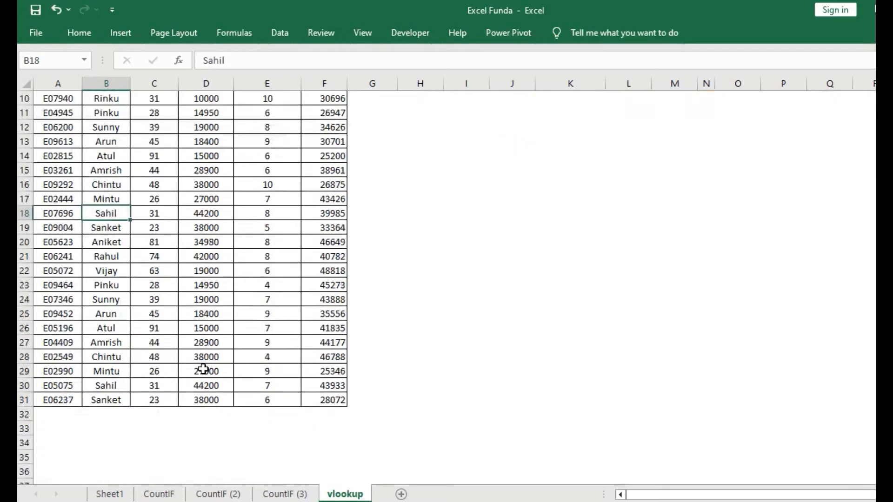
scroll(203, 368, "up", 4)
scroll(203, 369, "up", 2)
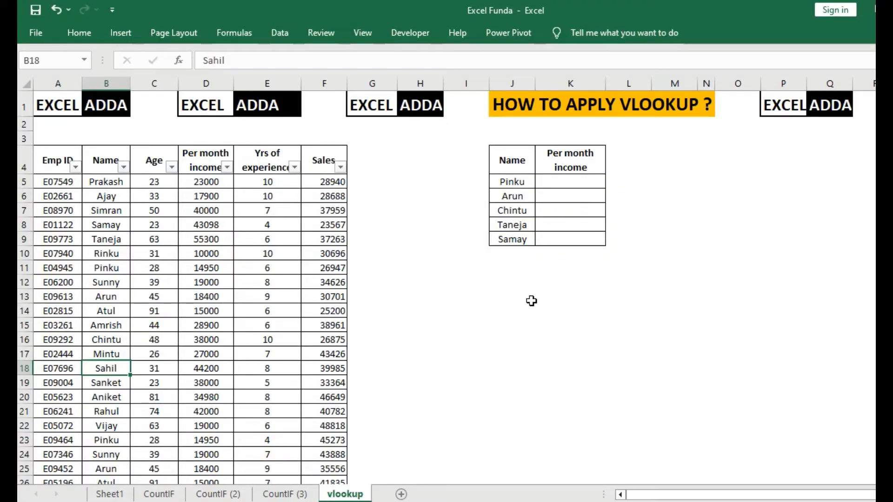
Review the lookup names in J5:J9 and the empty Per month income cells K5:K9
left_click(549, 184)
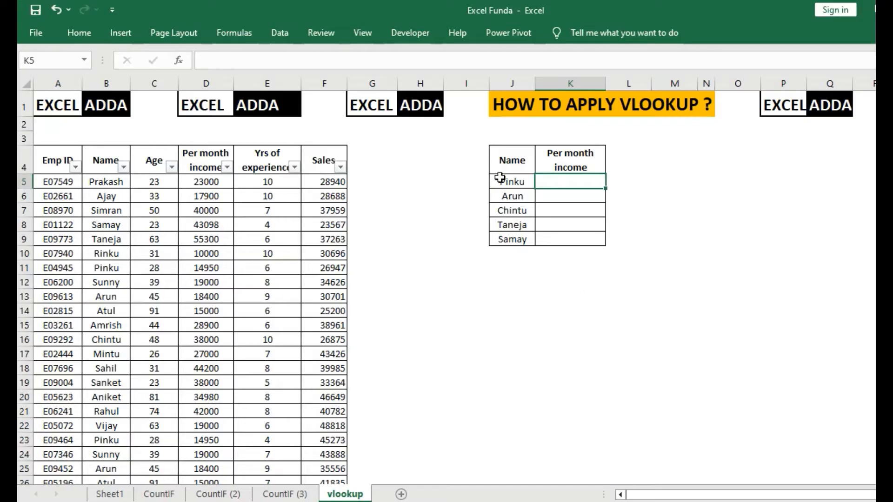
left_click(516, 181)
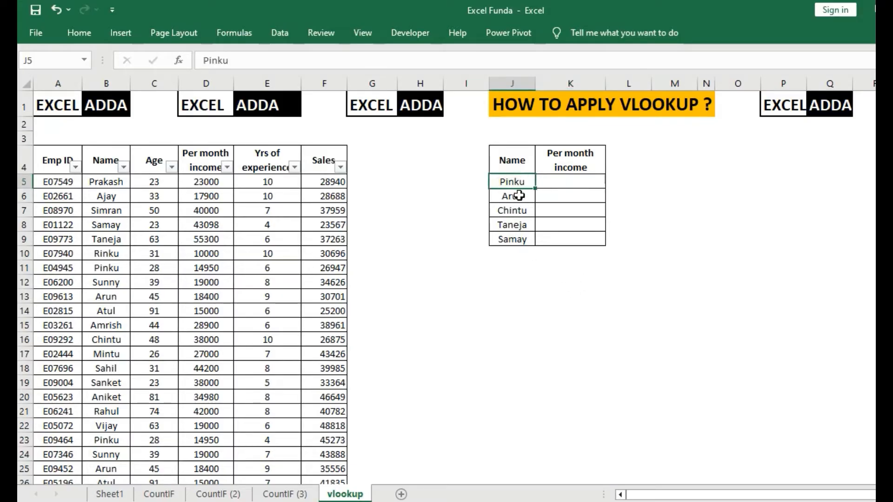
left_click(519, 196)
left_click(520, 211)
left_click(523, 225)
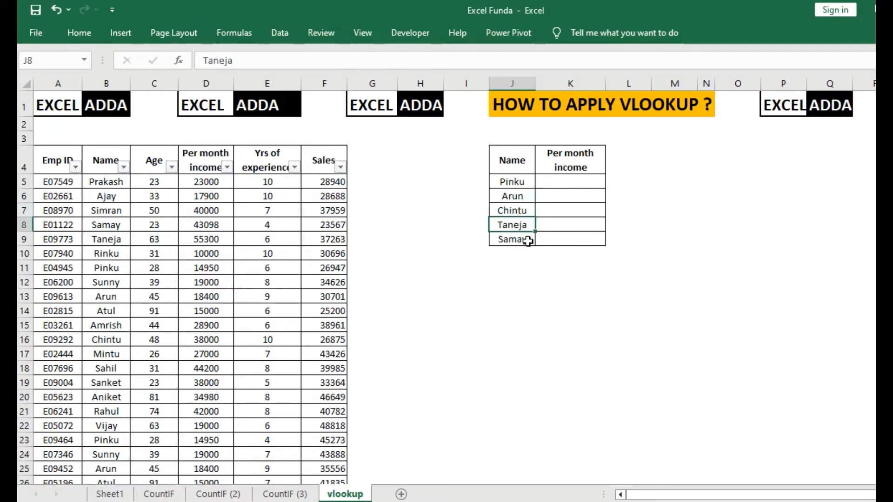
left_click(528, 241)
left_click_drag(570, 180, 576, 236)
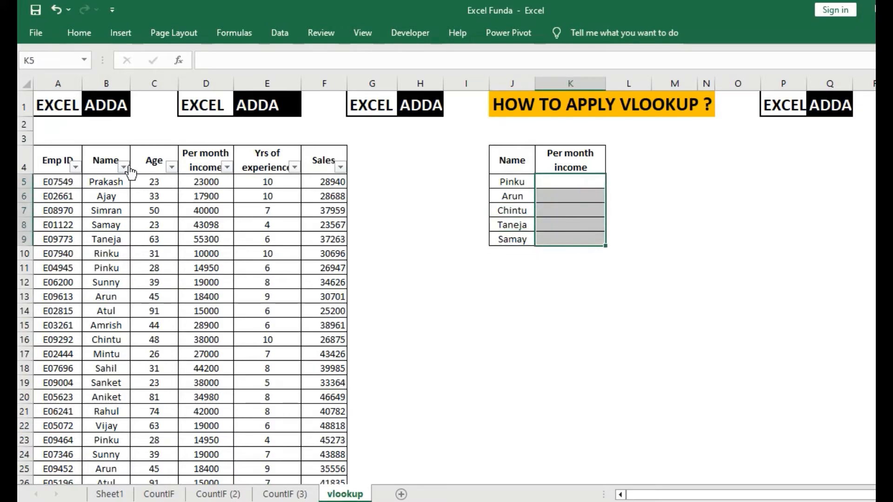
Start a VLOOKUP formula in K5 with J5 as the lookup value
left_click(555, 171)
left_click(564, 186)
type("=vlooku")
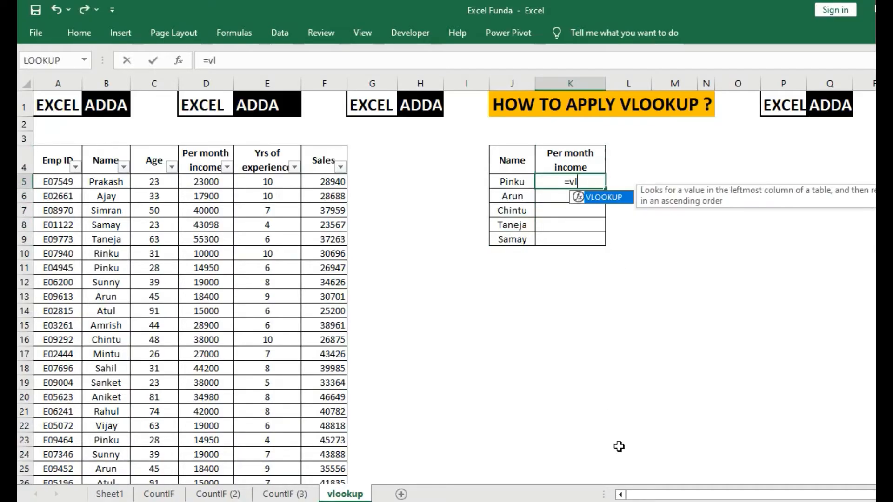
key("Tab")
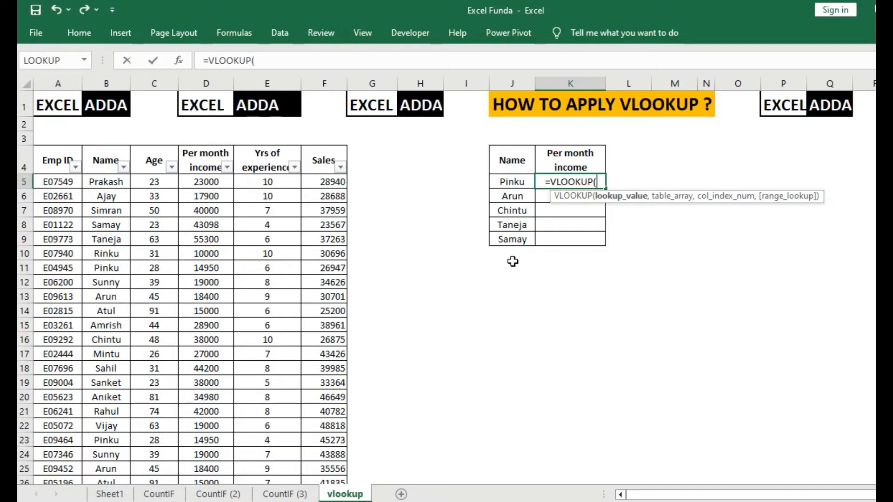
left_click(512, 181)
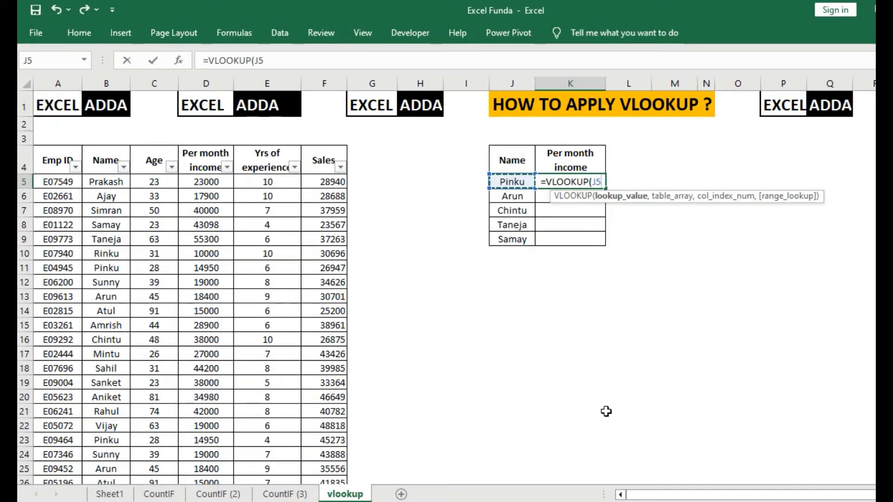
type(",")
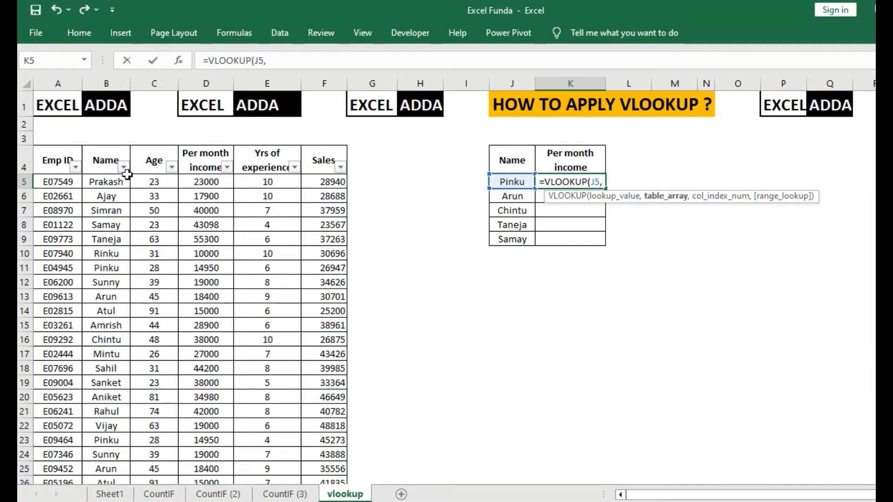
Set the VLOOKUP table array to B4:D31, covering Name through Per month income
left_click(106, 158)
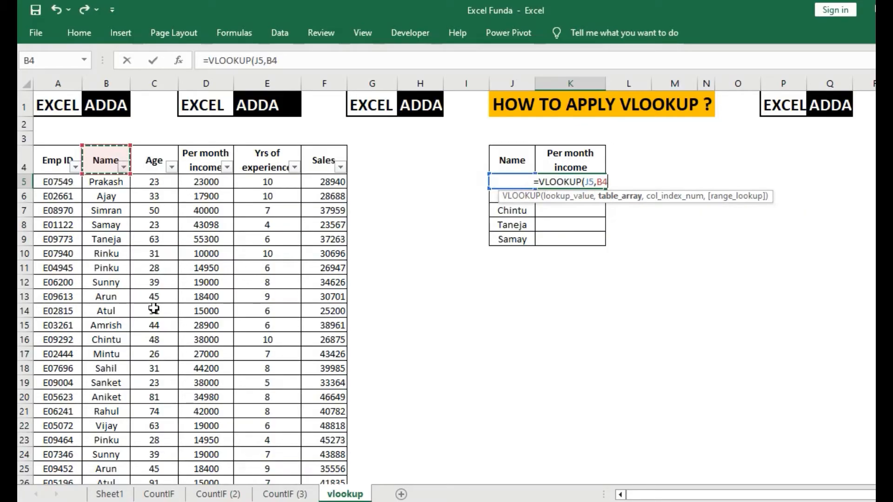
key("shift+Right")
key("shift+Right")
key("shift+Left")
key("shift+Left")
key("shift+Left")
key("shift+Right")
key("shift+Right")
key("shift+Right")
key("shift+Down")
key("shift+Down")
key("shift+Down")
key("shift+Down")
key("shift+Down")
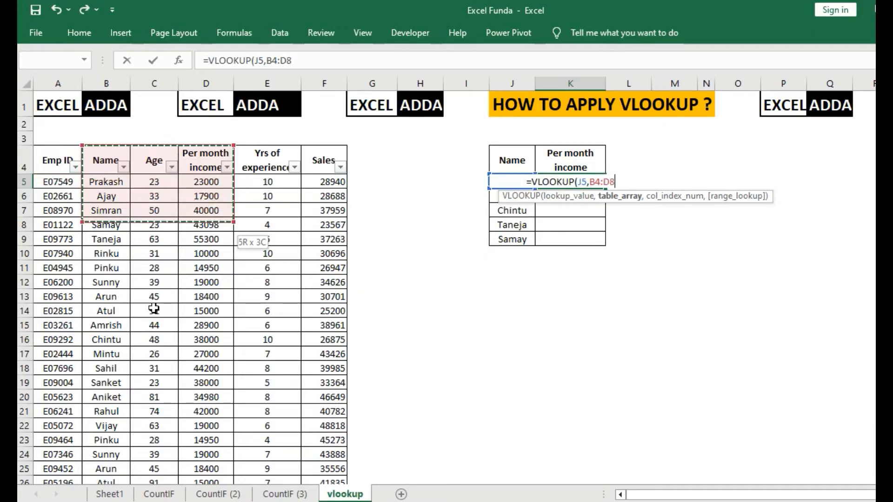
key("shift+Down")
key("shift+Down")
key("shift+Down")
key("shift+Down")
key("shift+Down")
key("shift+Down")
key("shift+Down")
key("shift+Down")
key("shift+Down")
key("shift+Down")
key("shift+Down")
key("shift+Down")
key("shift+Down")
key("shift+Down")
key("shift+Down")
key("shift+Down")
key("shift+Down")
key("shift+Down")
key("shift+Down")
key("shift+Down")
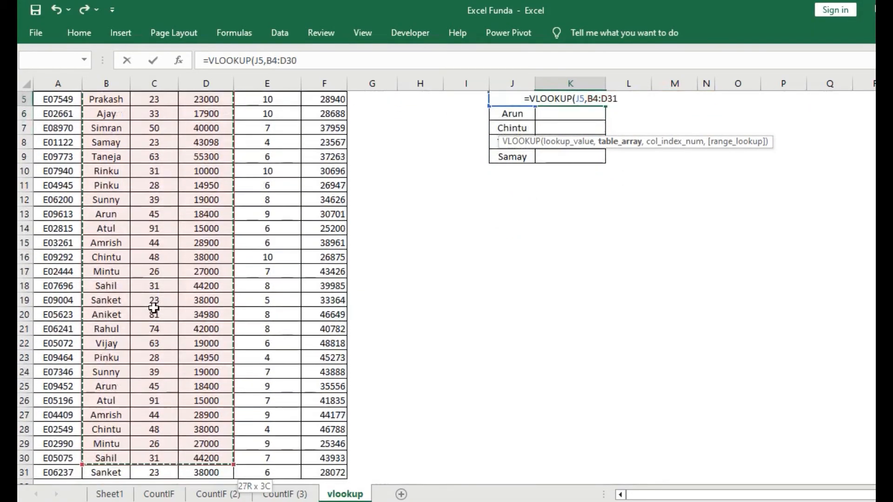
key("shift+Up")
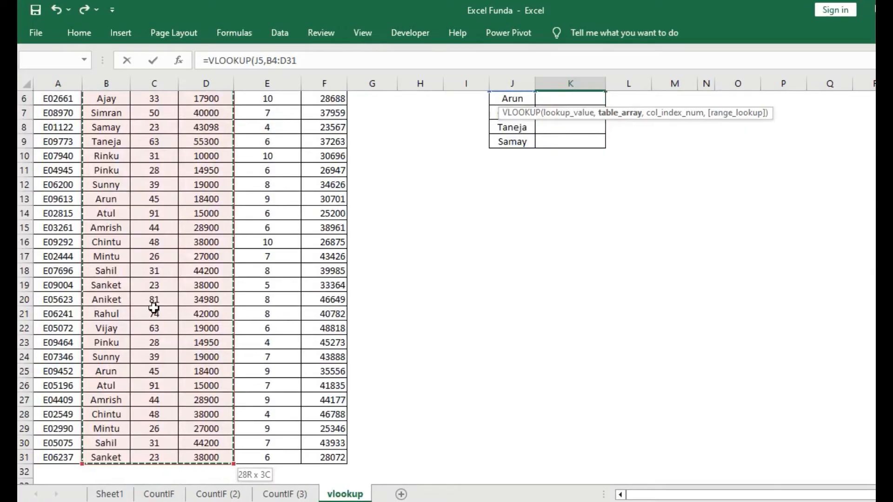
type(",")
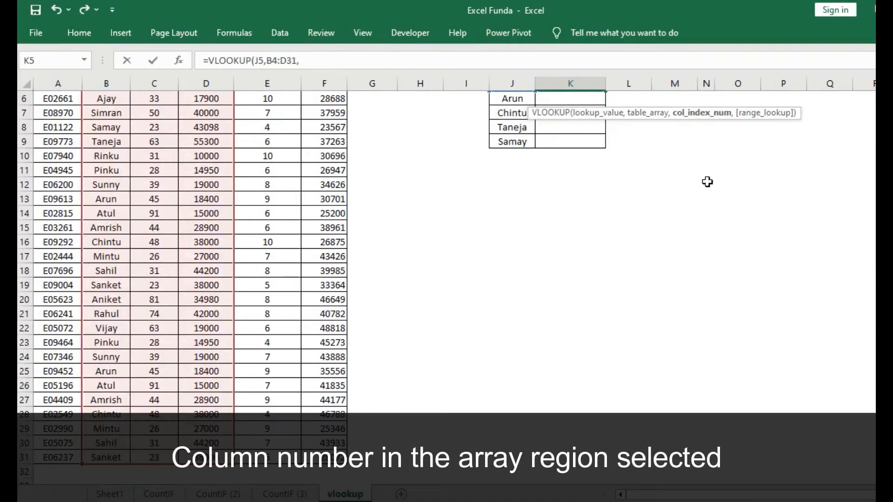
Complete the K5 VLOOKUP with column index 3 and range lookup 0 for an exact match
scroll(524, 293, "up", 2)
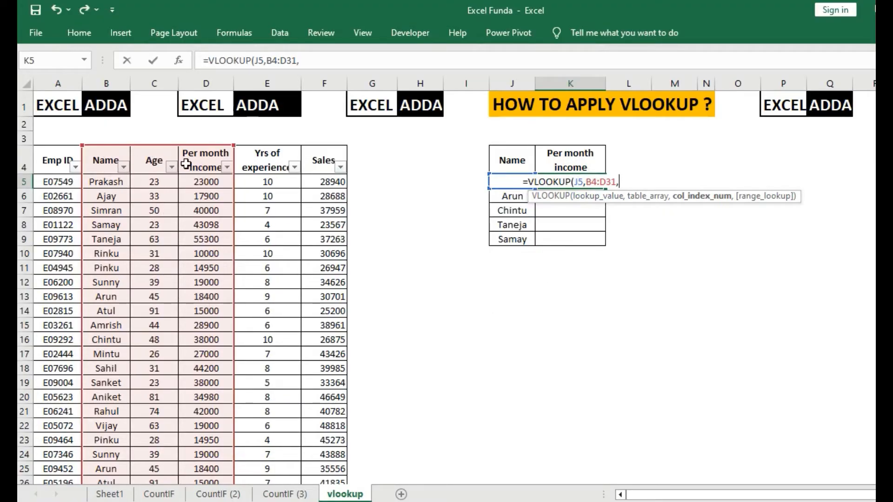
type("3,")
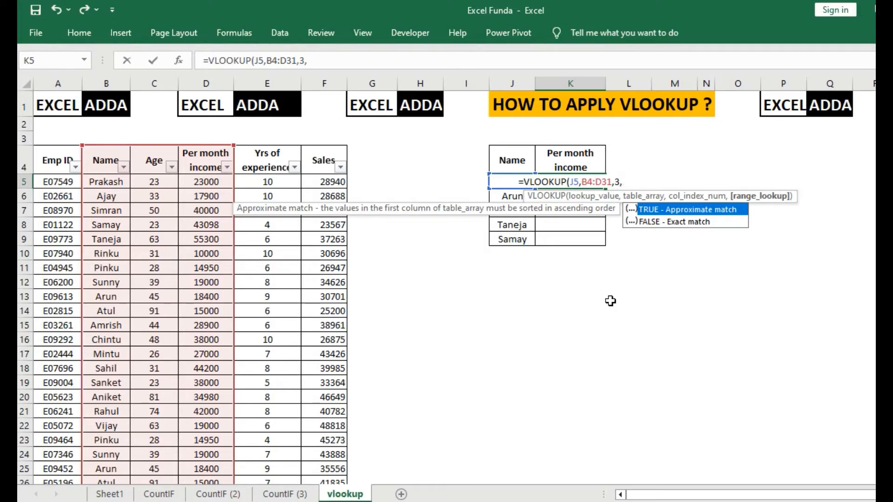
type("0")
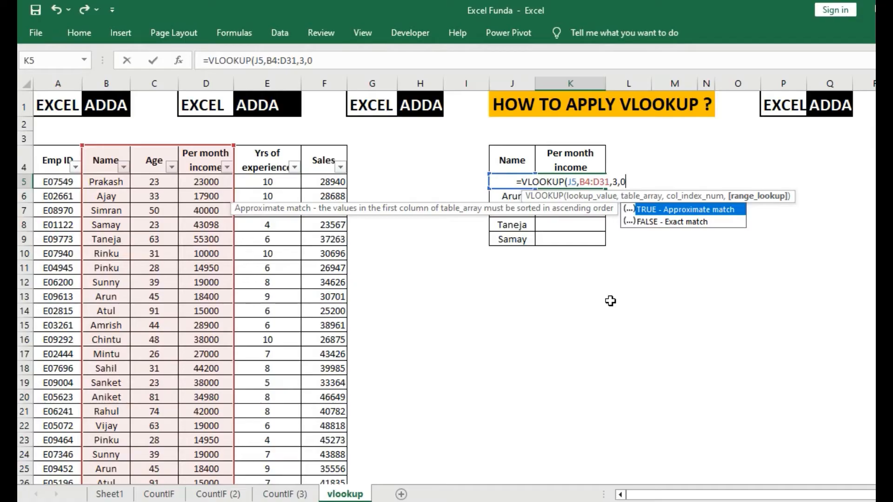
type(")")
key("Return")
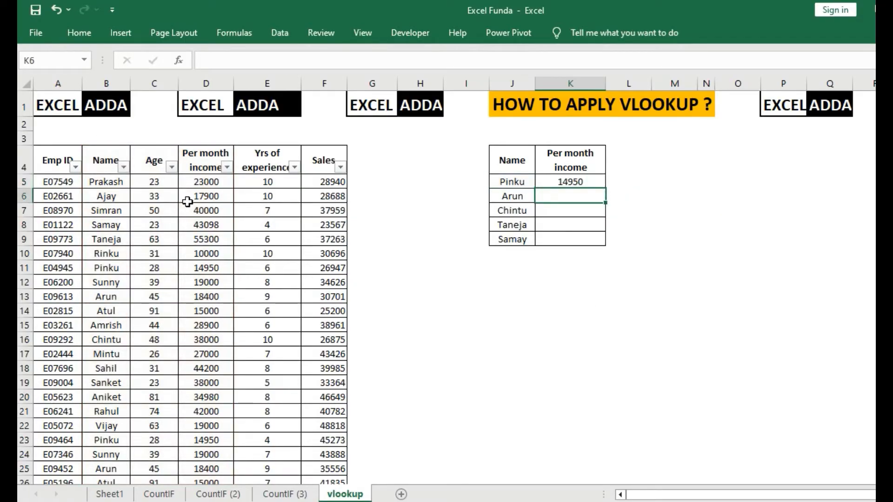
Check K5's result against its source row in the employee table and fill the formula down through K9
left_click(560, 182)
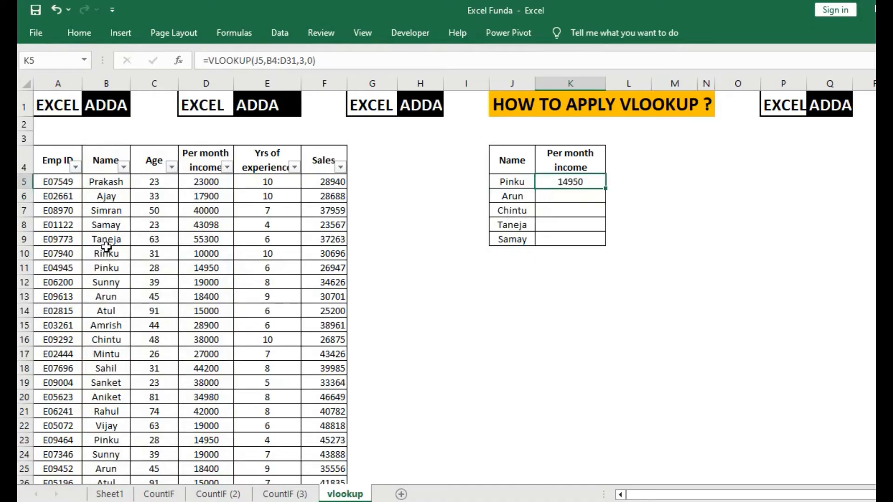
left_click(106, 266)
left_click(218, 268)
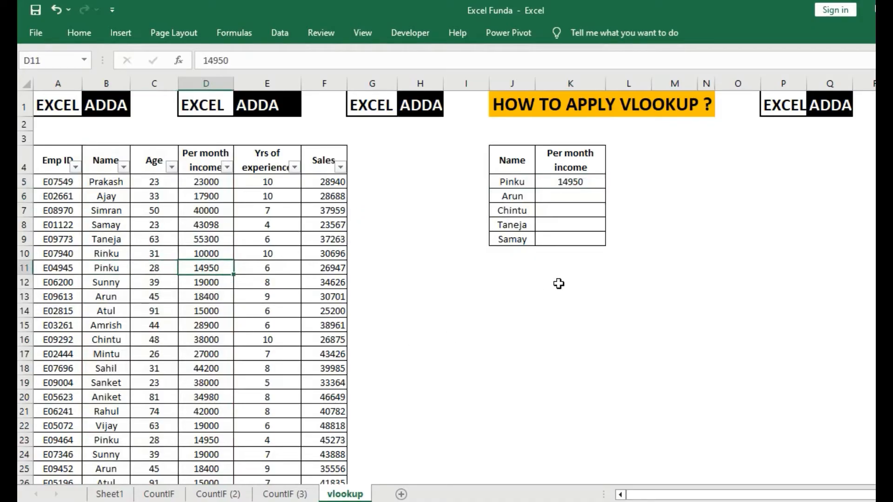
left_click(567, 180)
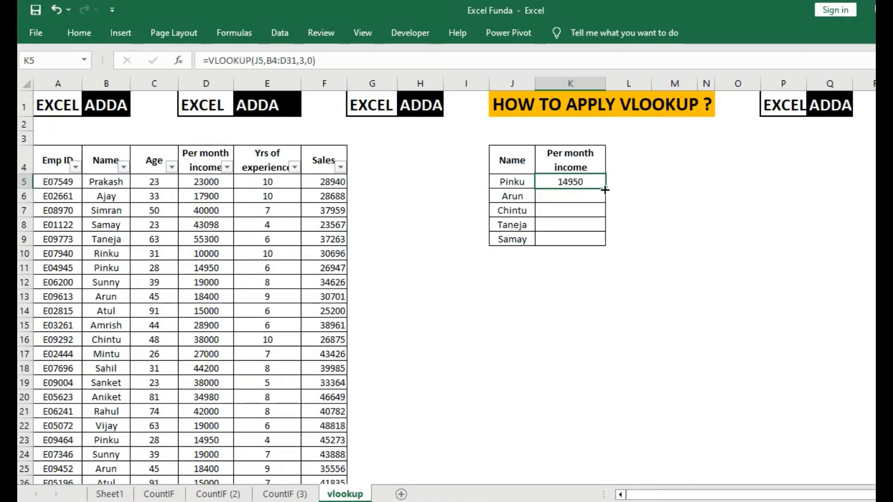
left_click_drag(606, 190, 611, 244)
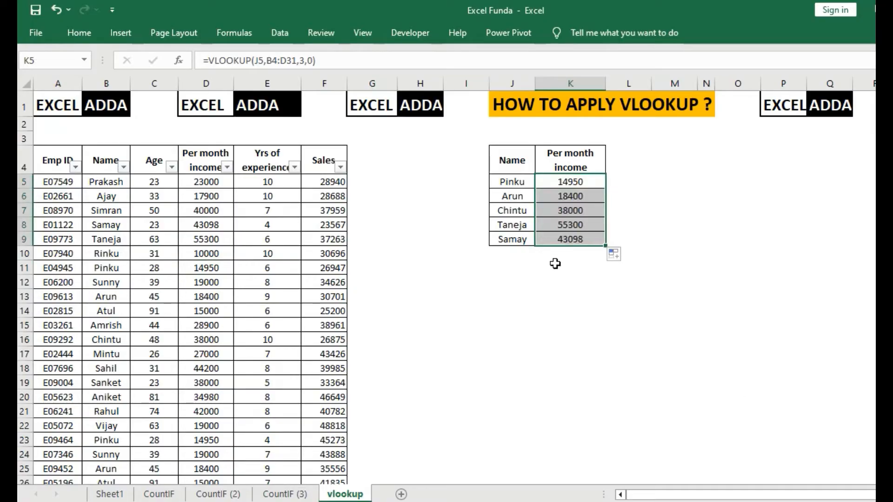
Compare K9's result with the matching name and income in row 8, and inspect cells K7 and K5
left_click(562, 239)
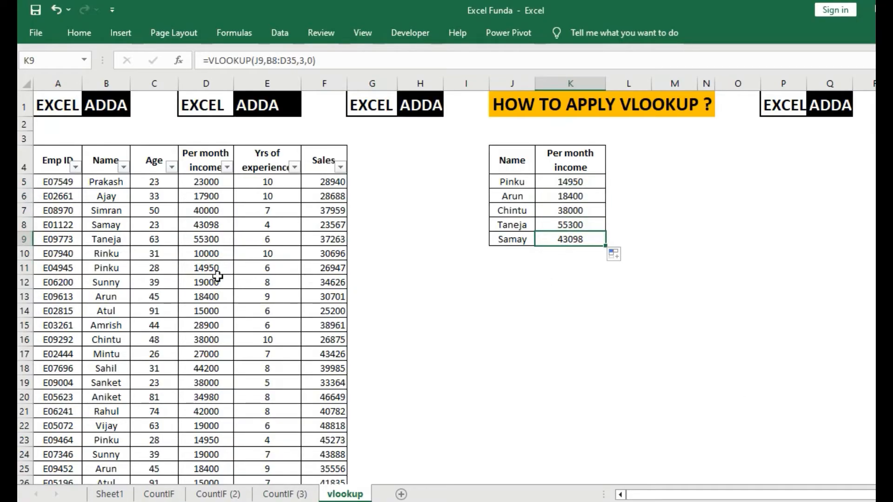
left_click(106, 225)
left_click(206, 224)
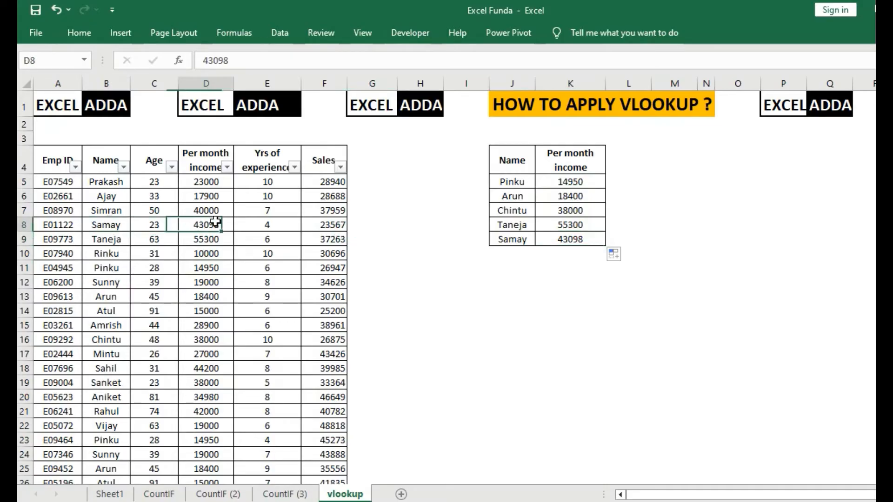
left_click(570, 211)
left_click(570, 185)
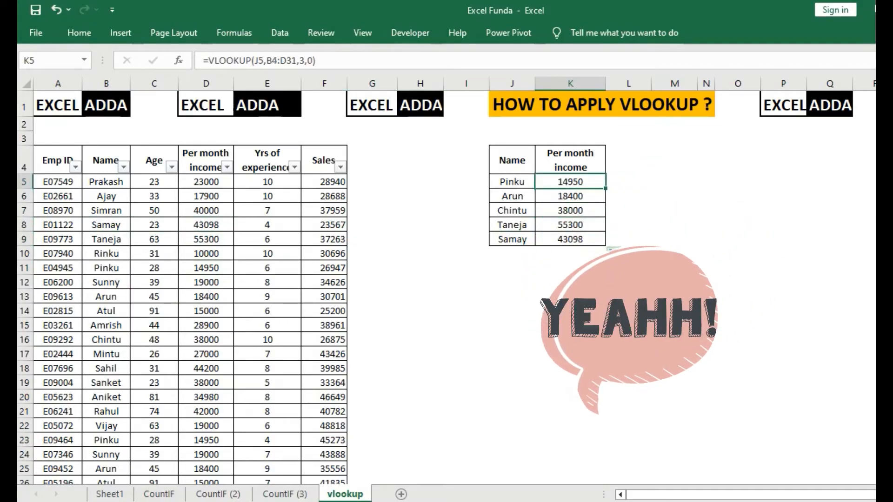
Enter the employee name from J9 again in J10, directly below the lookup list
left_click(589, 239)
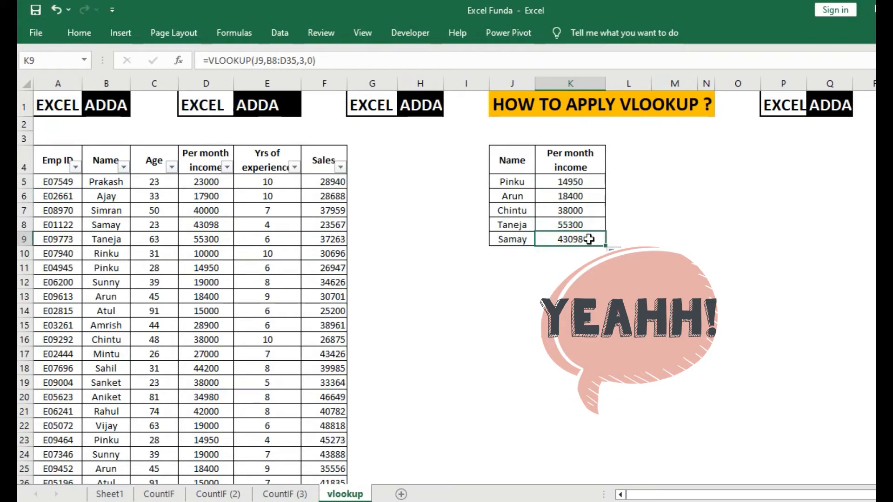
left_click(520, 250)
left_click(564, 249)
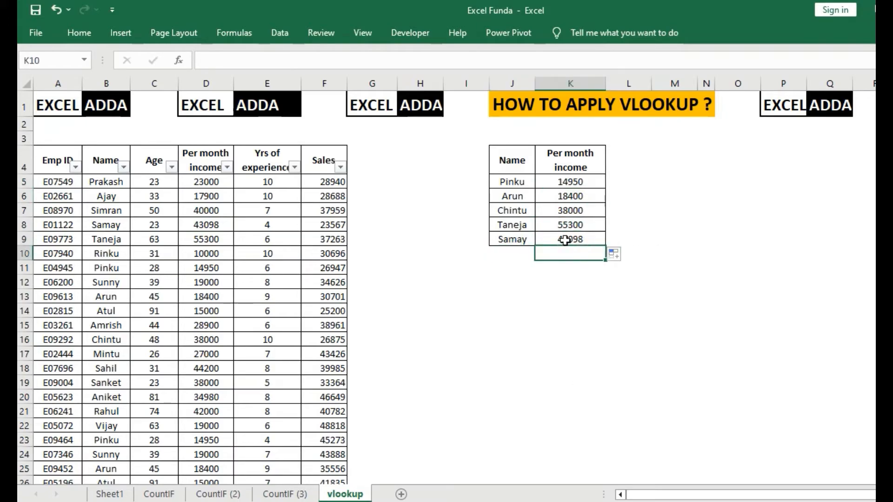
left_click(565, 237)
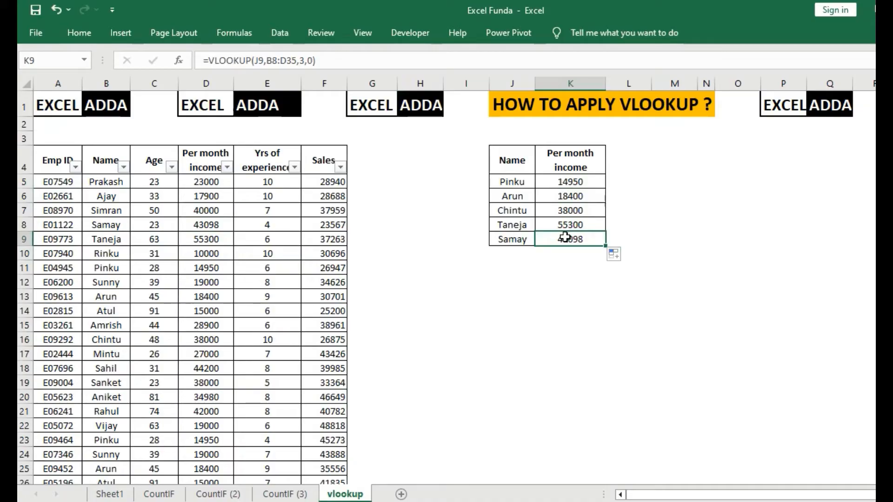
left_click(520, 251)
type("Samay")
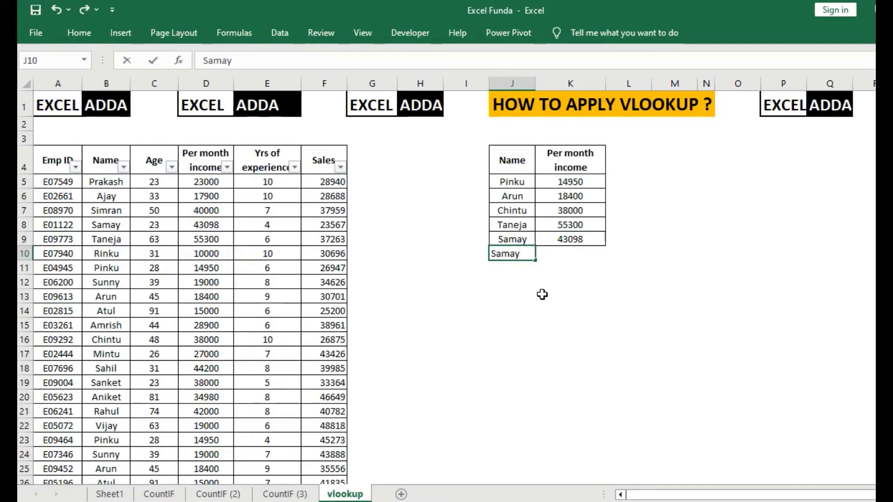
key("Tab")
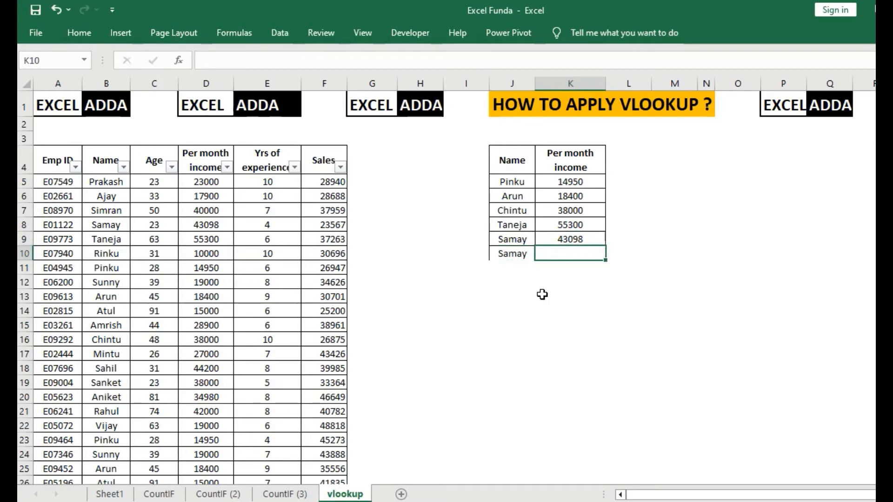
Fill the VLOOKUP formula from K9 down into K10
left_click(589, 239)
left_click_drag(606, 246, 606, 260)
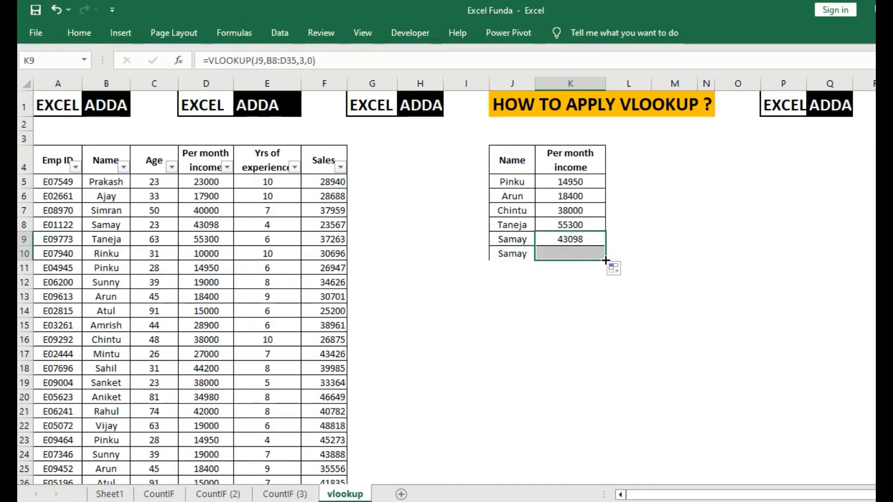
left_click(516, 255)
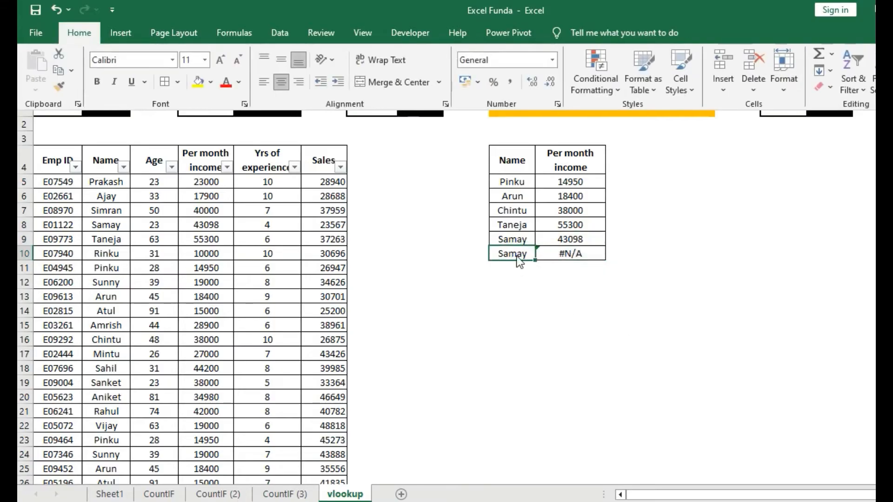
left_click(542, 286)
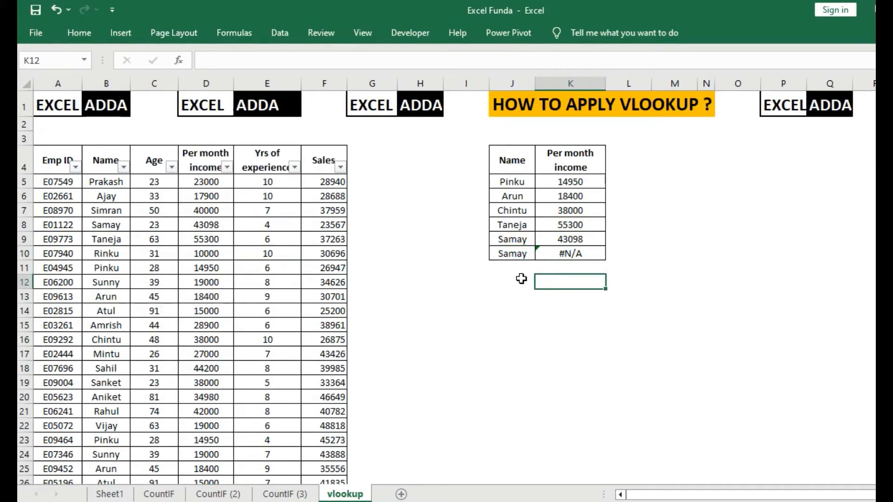
Compare the K9 and K10 lookups with the matching name and income in row 8 of the employee table
left_click(588, 239)
left_click(507, 244)
left_click(572, 239)
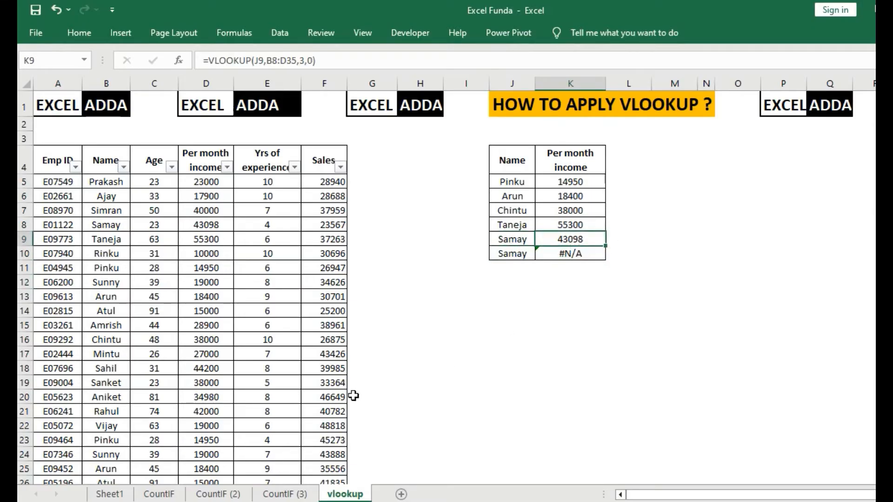
left_click(515, 254)
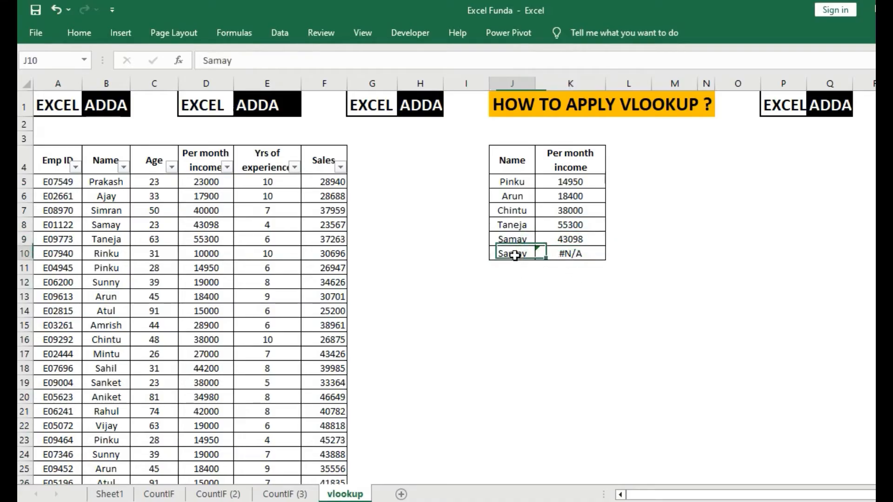
left_click(563, 258)
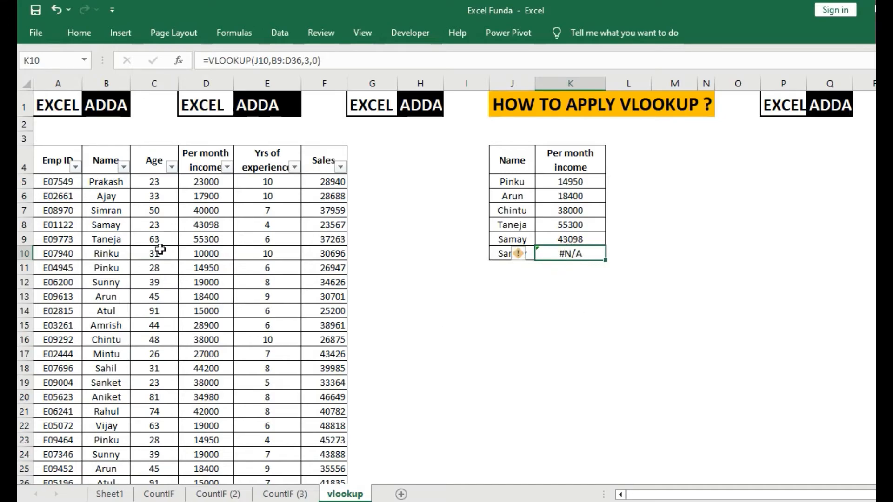
left_click(109, 225)
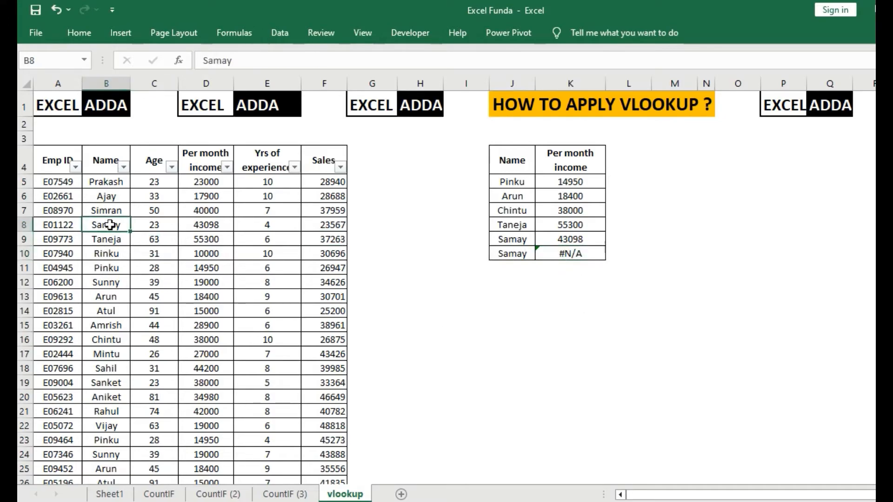
left_click(195, 225)
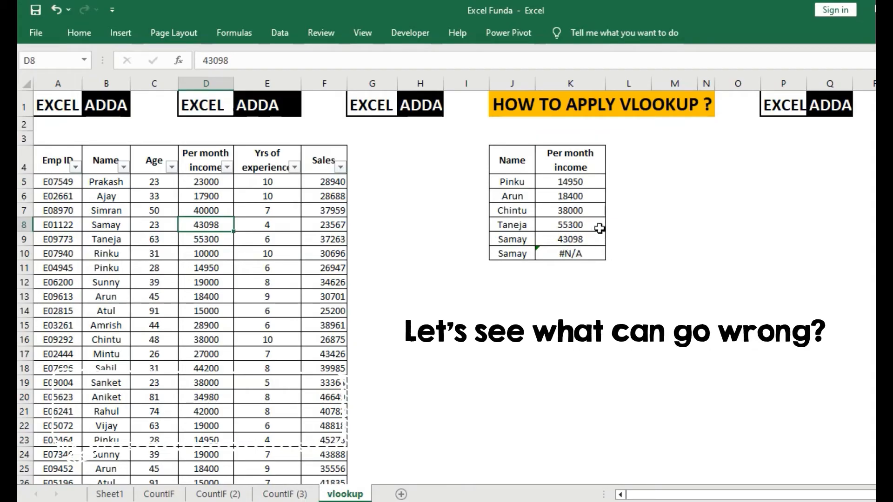
Inspect the table array references in the VLOOKUP formulas of K5 through K8
left_click(566, 181)
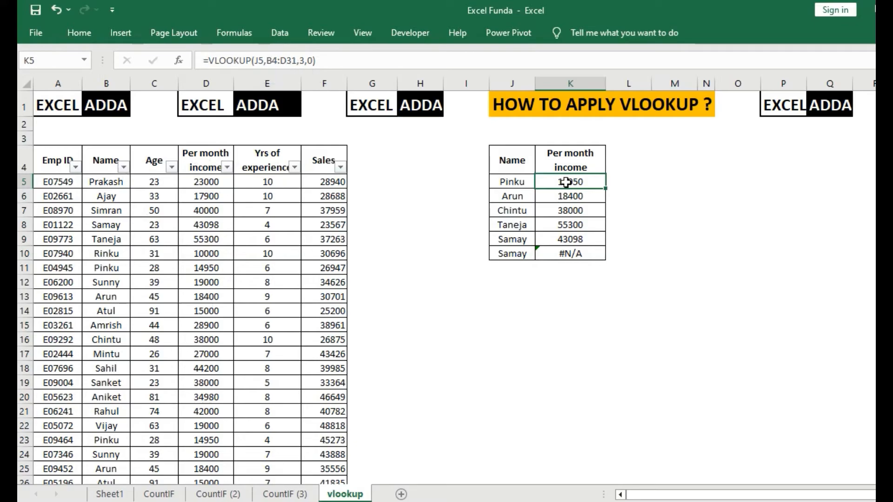
key("Down")
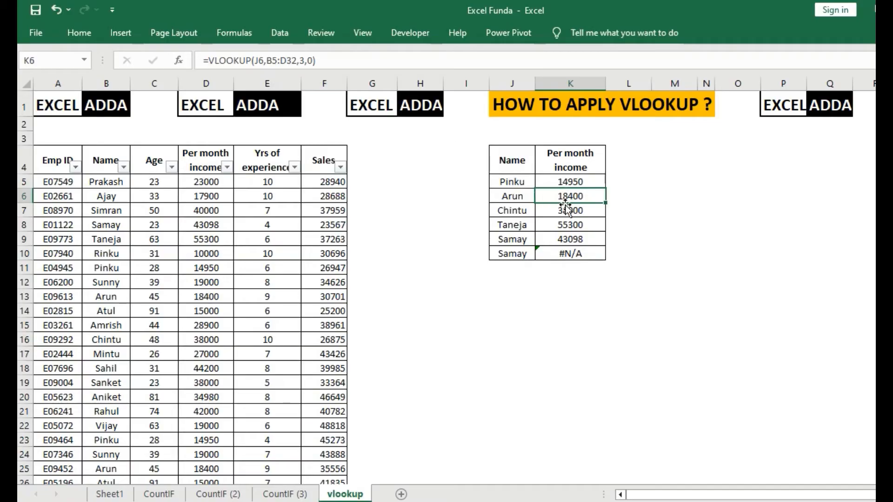
left_click(566, 181)
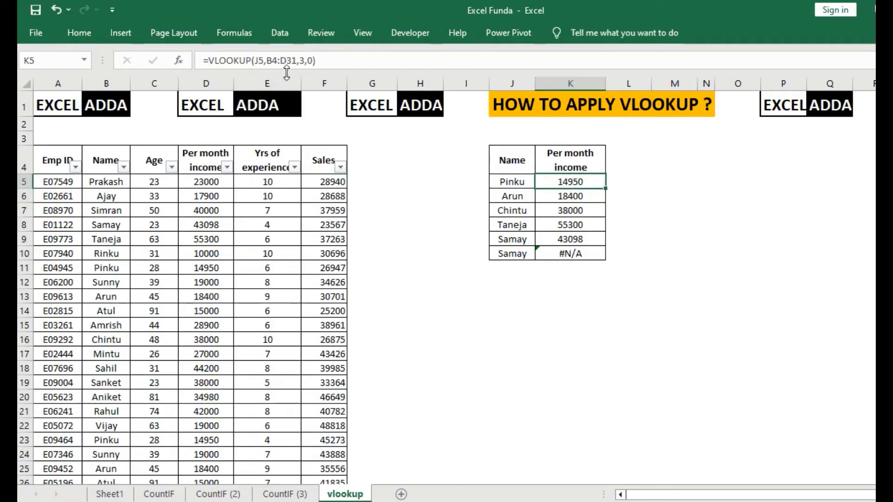
left_click(555, 211)
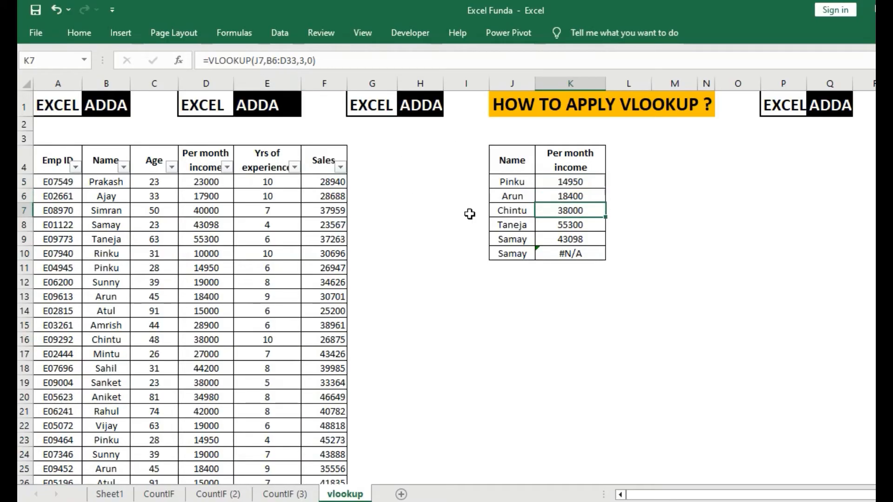
left_click(549, 223)
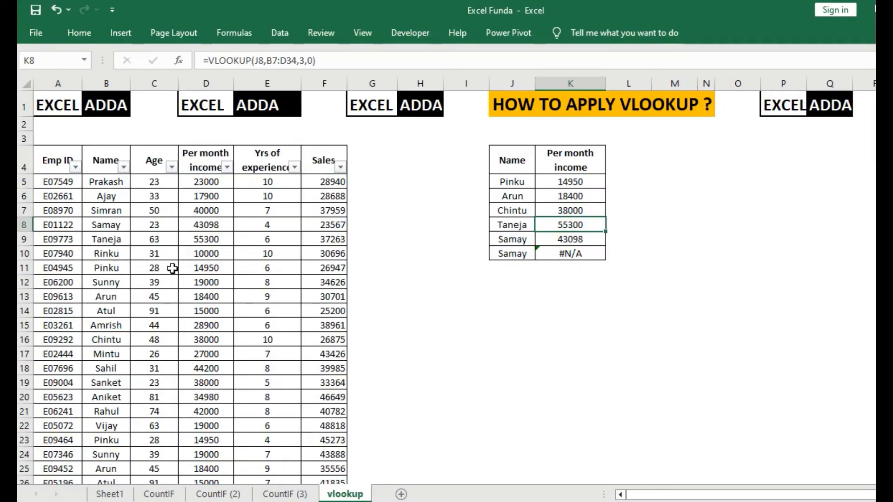
Examine the Name through Per month income cells in the employee table's first rows, starting at row 5
left_click(110, 182)
left_click_drag(114, 181, 188, 181)
left_click_drag(99, 197, 191, 199)
left_click_drag(109, 212, 195, 211)
left_click(120, 236)
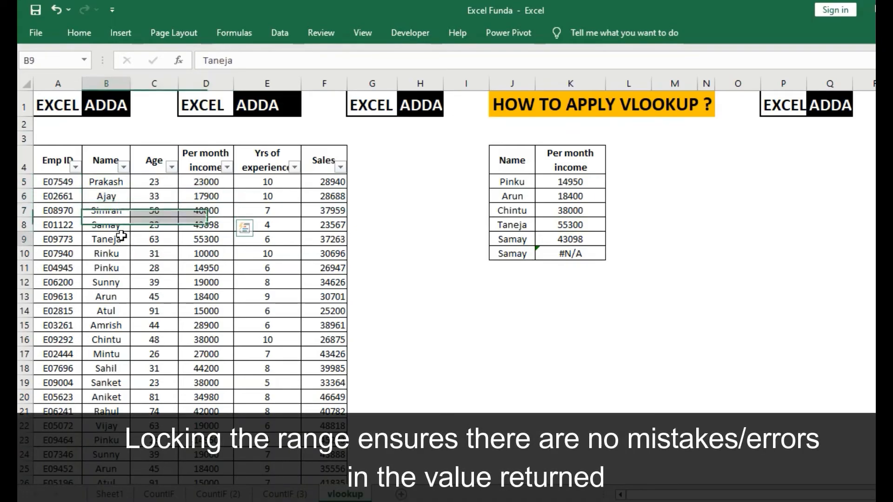
left_click(121, 182)
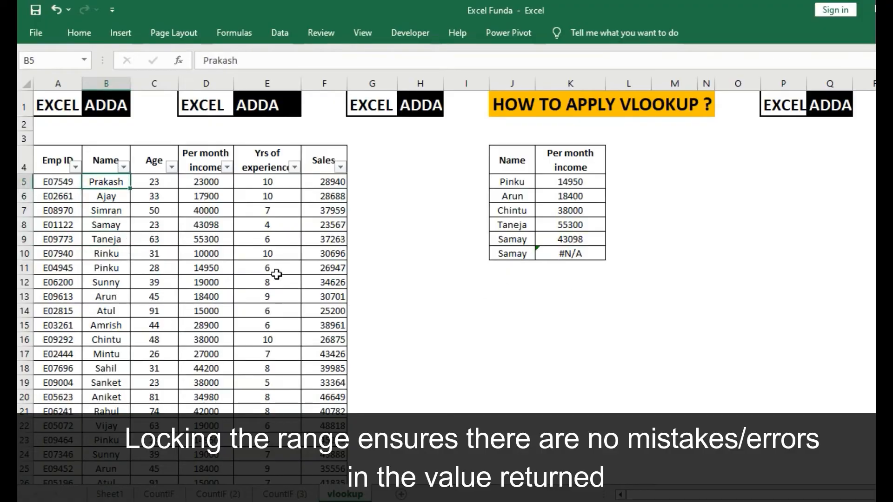
Inspect which rows of the employee table the B9:D36 table array in K10's formula covers
left_click(585, 253)
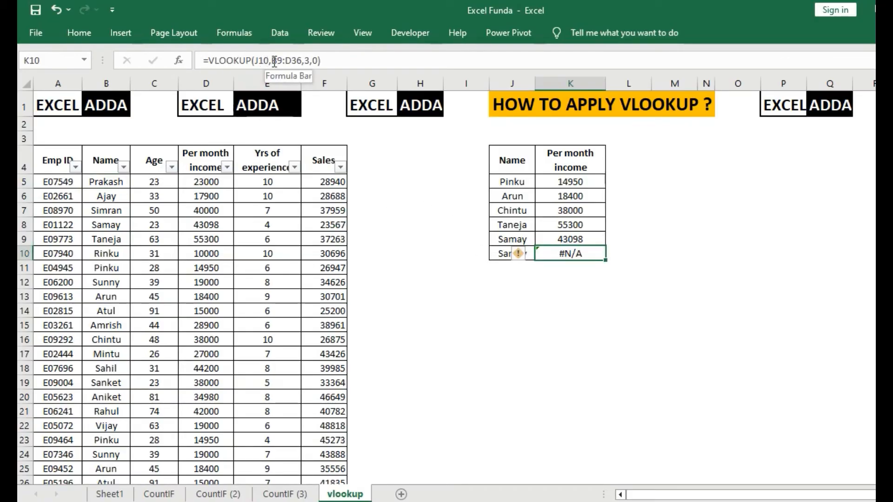
left_click_drag(274, 60, 302, 65)
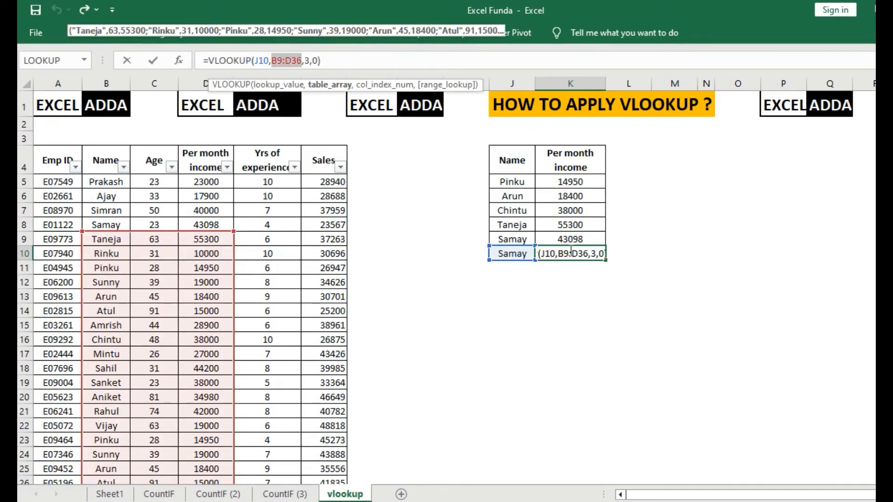
scroll(164, 283, "down", 1)
scroll(164, 284, "down", 2)
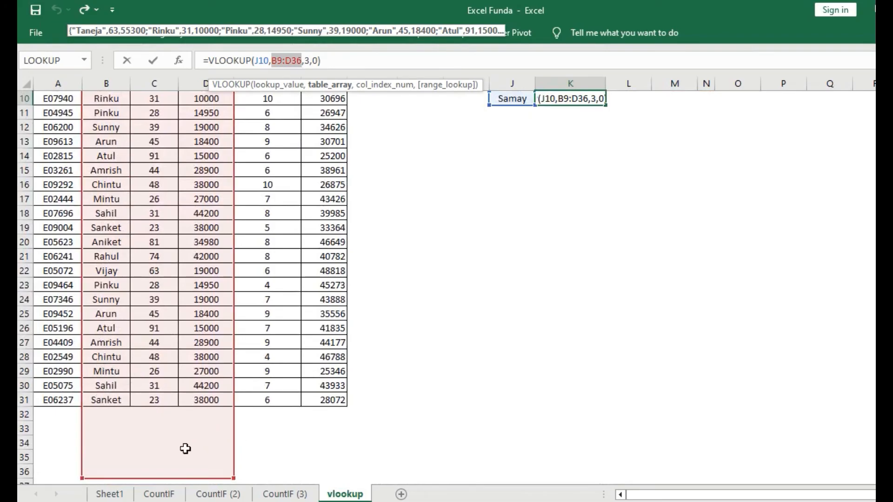
scroll(205, 271, "up", 2)
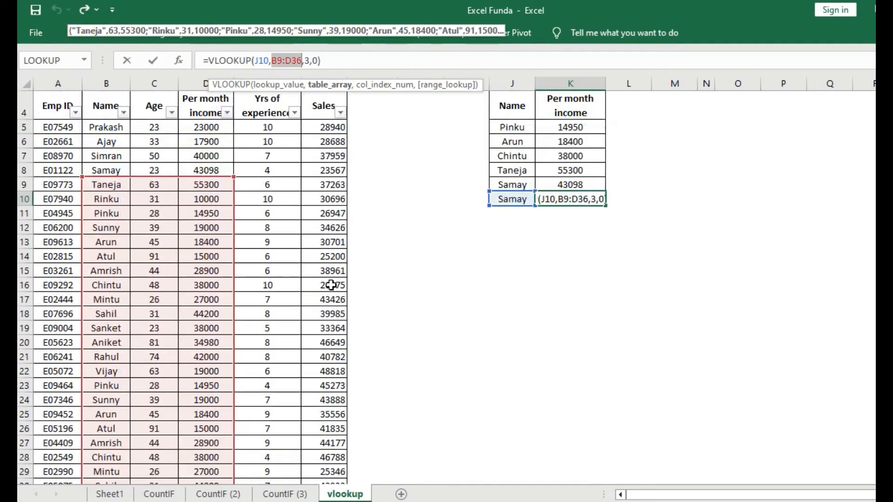
key("ctrl+Return")
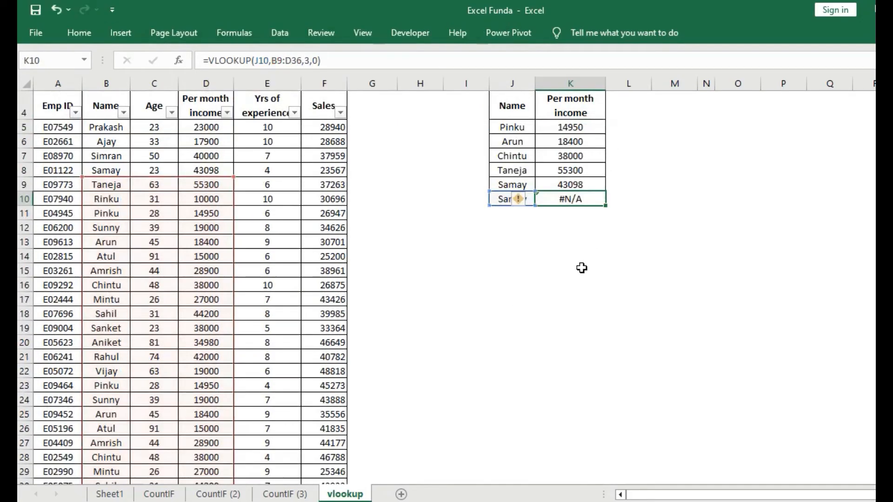
scroll(590, 281, "up", 1)
left_click(595, 183)
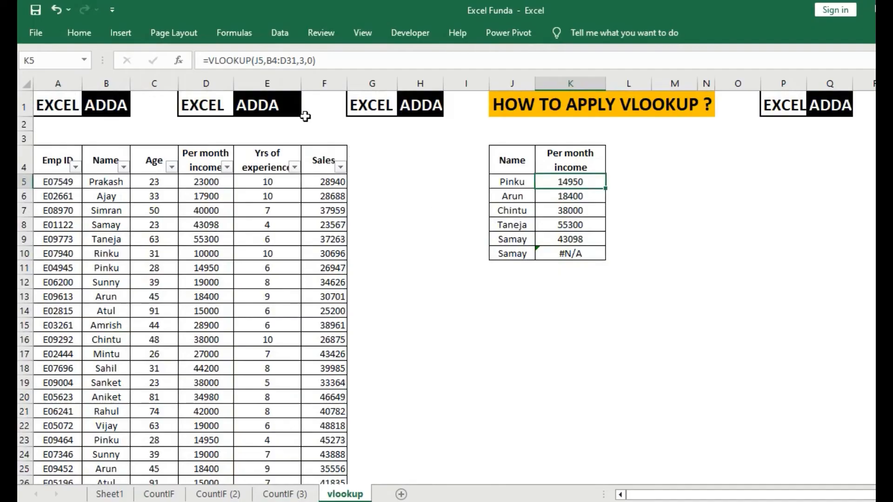
left_click(271, 62)
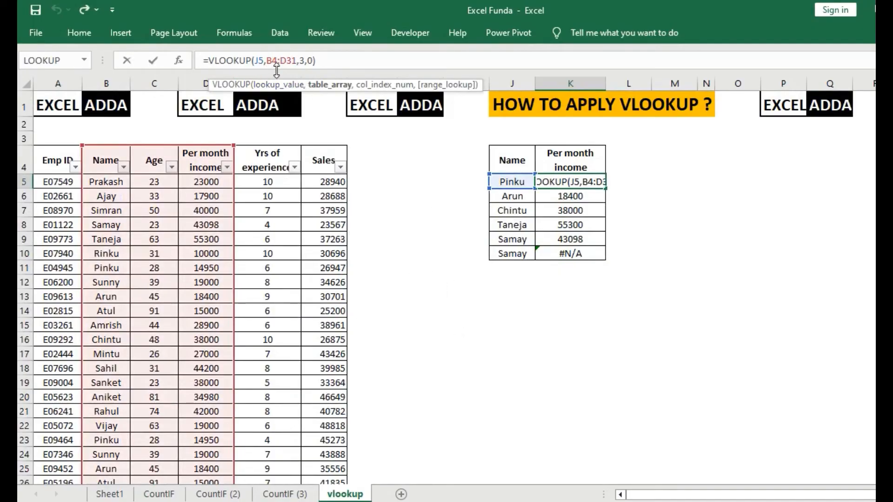
key("F4")
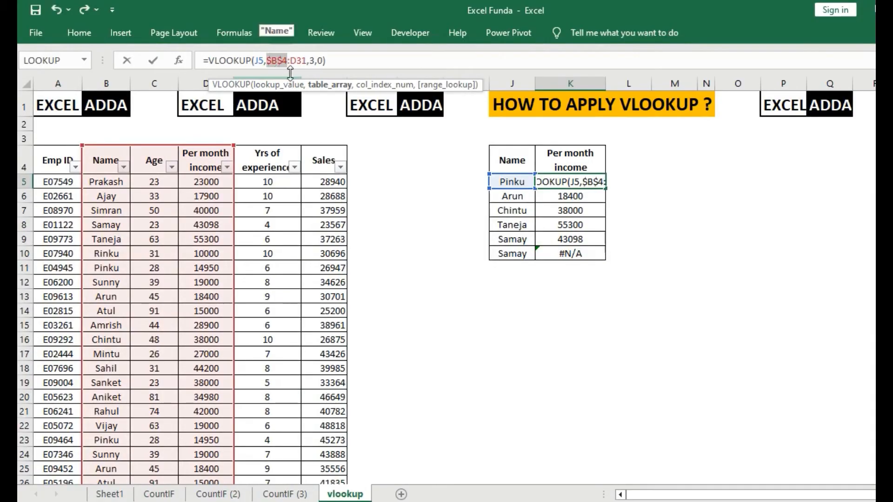
key("ctrl+shift+Right")
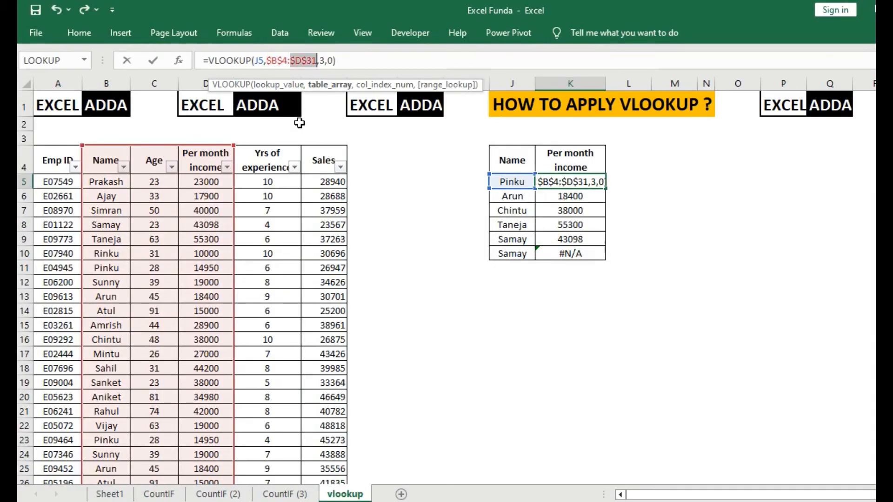
left_click(588, 310)
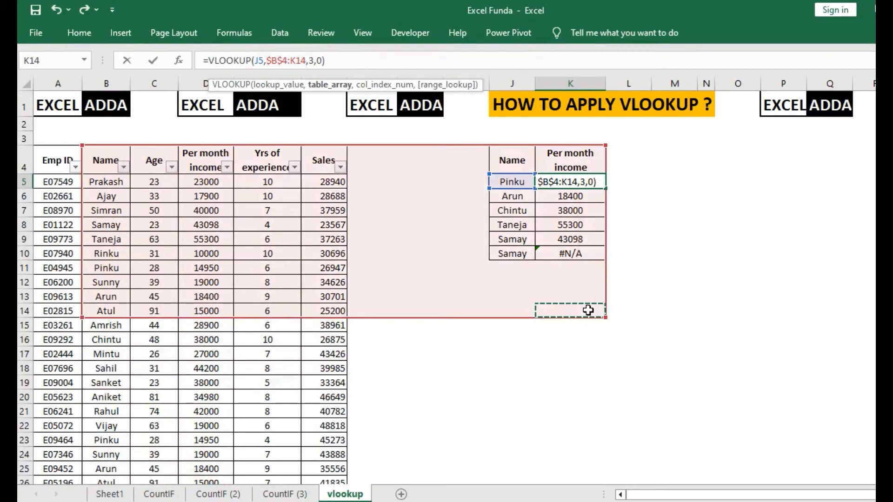
key("Escape")
Lock the table array in K5's VLOOKUP formula with absolute references as $B$4:$D$31
double_click(268, 64)
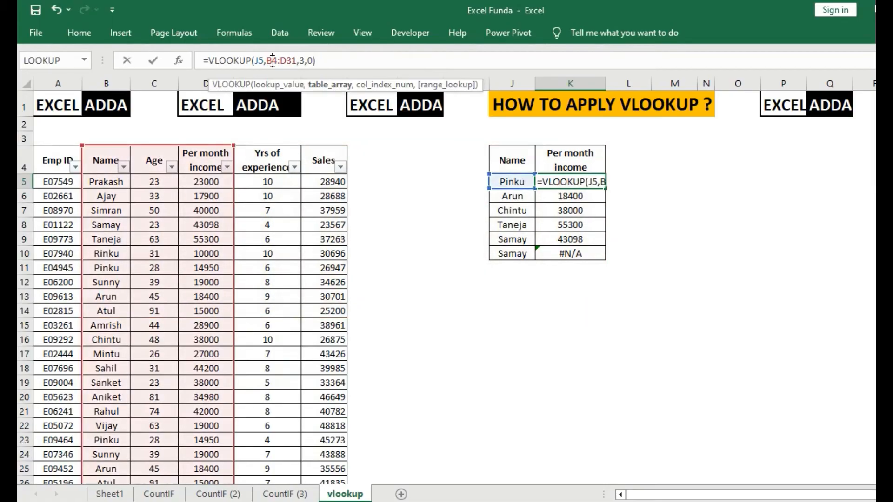
key("F4")
double_click(295, 62)
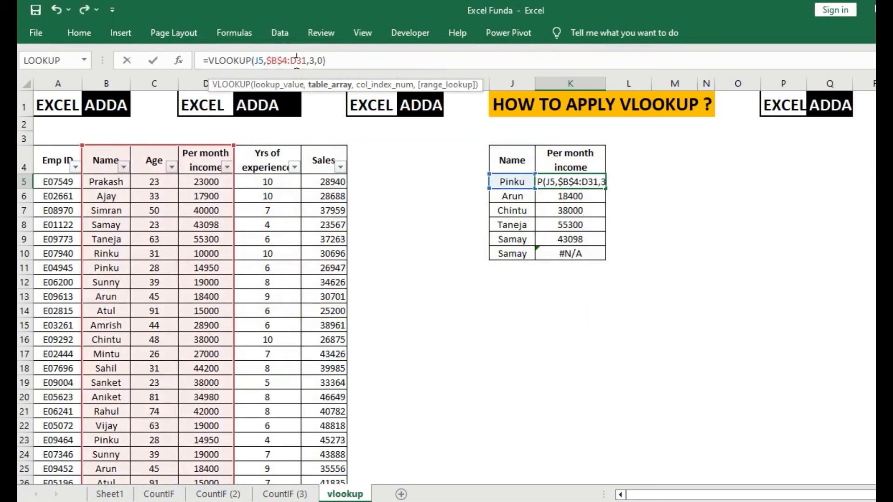
key("F4")
key("Return")
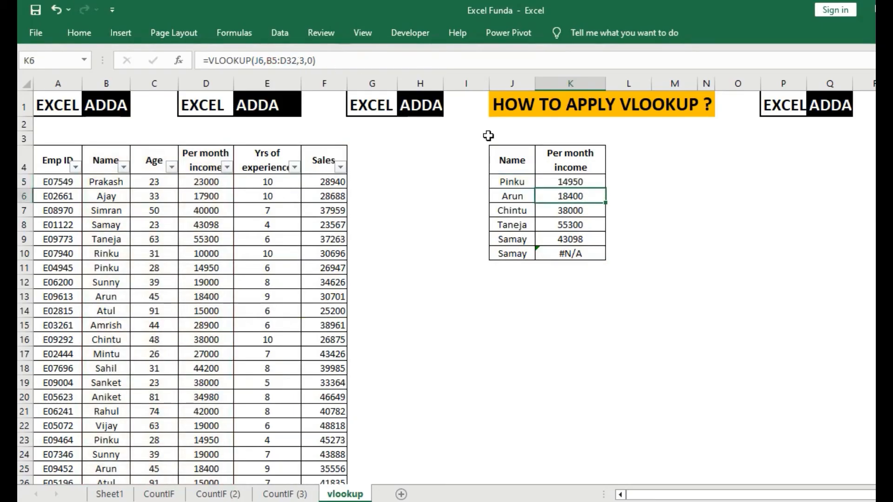
Fill K5's VLOOKUP formula down through K10 and check the table array in K10's formula
left_click(590, 182)
left_click_drag(607, 190, 607, 259)
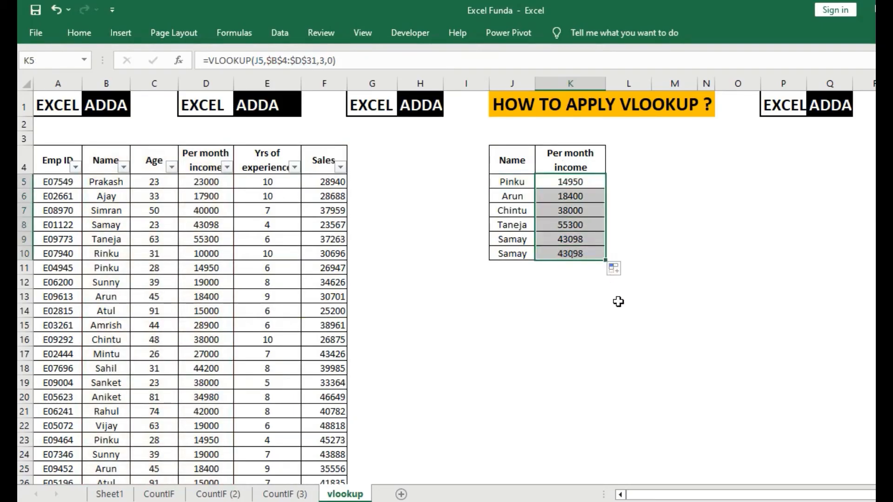
left_click(571, 253)
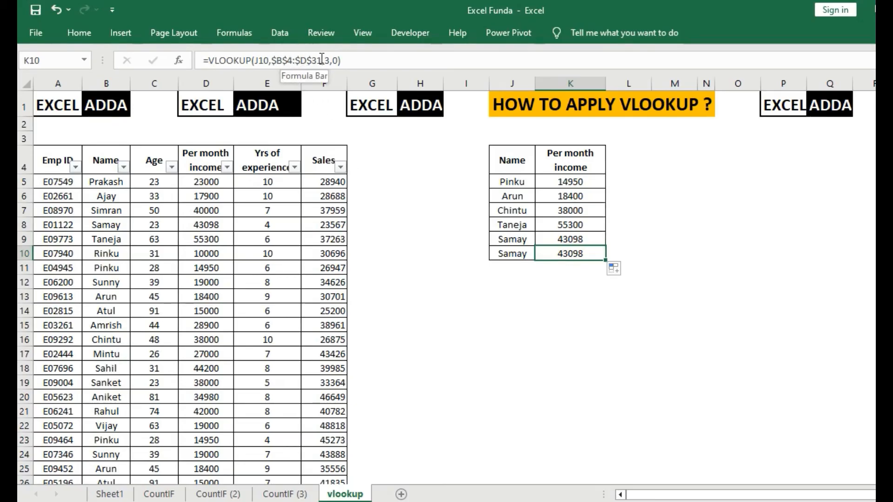
Inspect which rows of the employee table the locked $B$4:$D$31 table array in K10's formula covers
left_click(288, 56)
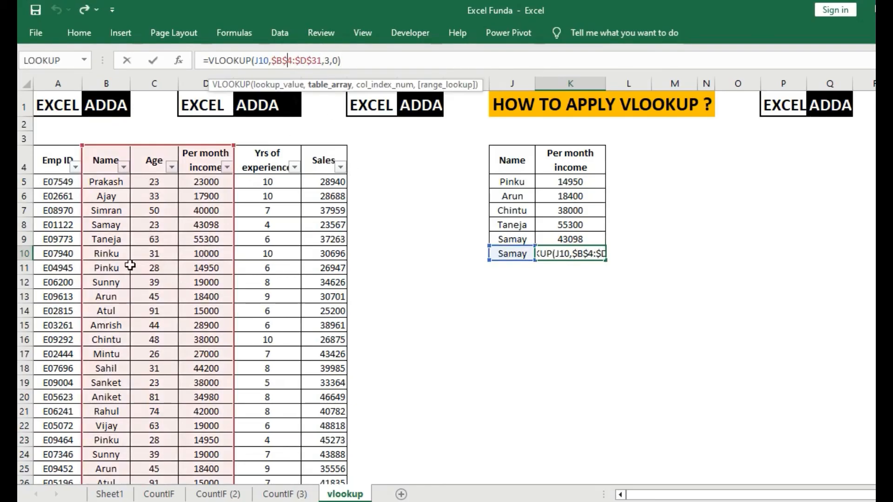
scroll(139, 262, "down", 2)
scroll(139, 261, "down", 2)
scroll(149, 259, "up", 4)
key("Escape")
left_click(553, 297)
left_click(497, 286)
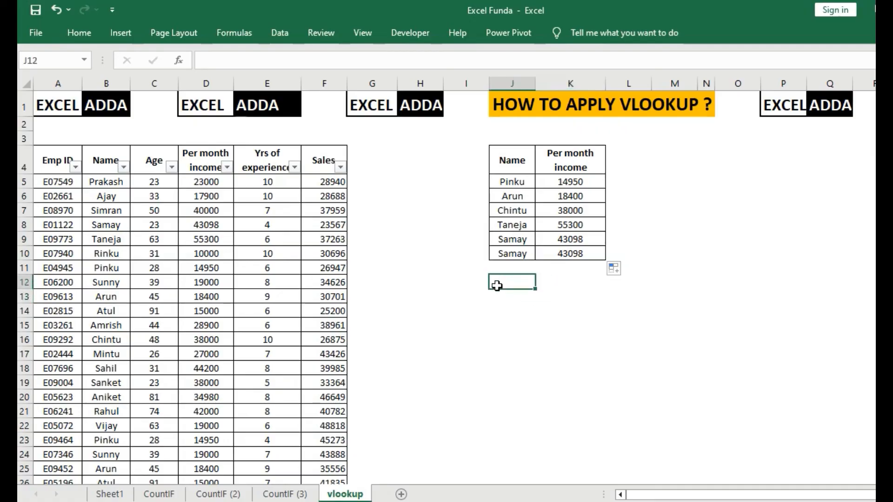
left_click(599, 287)
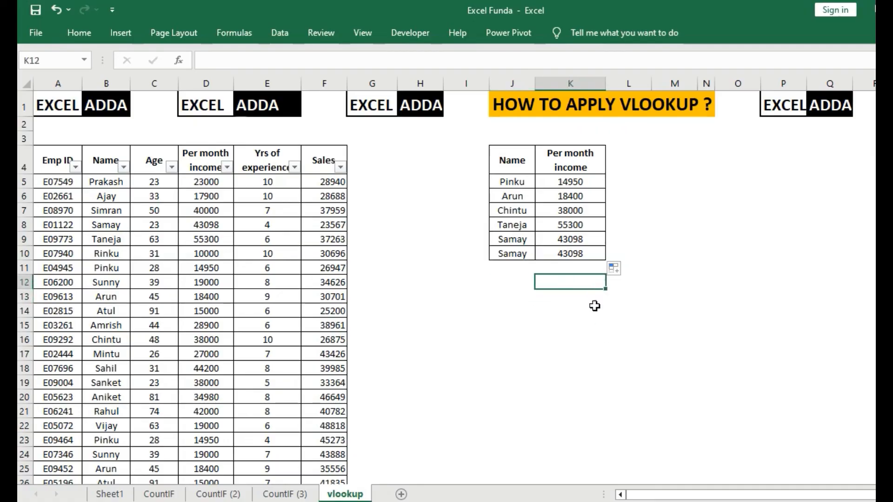
left_click(493, 272)
left_click(553, 268)
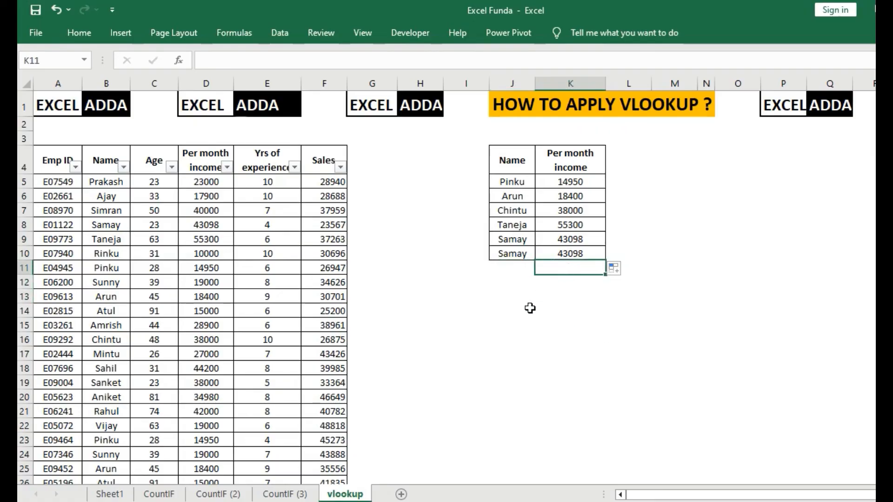
left_click(516, 285)
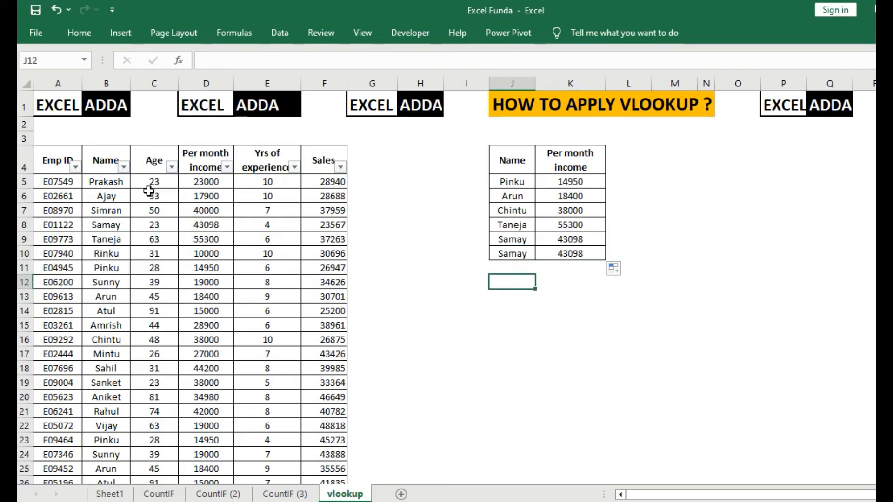
Examine the employee table's Name column in relation to the Age through Sales columns after it and the Emp ID column before it
left_click(107, 168)
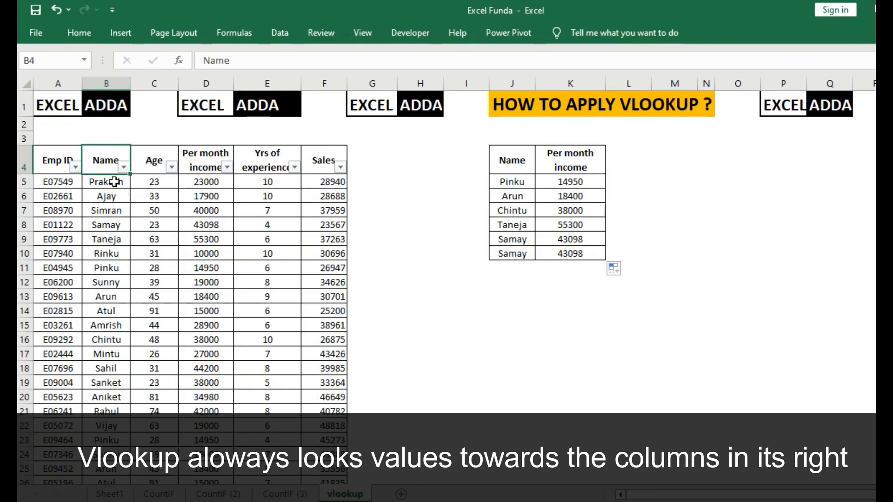
left_click(114, 181)
left_click(199, 183)
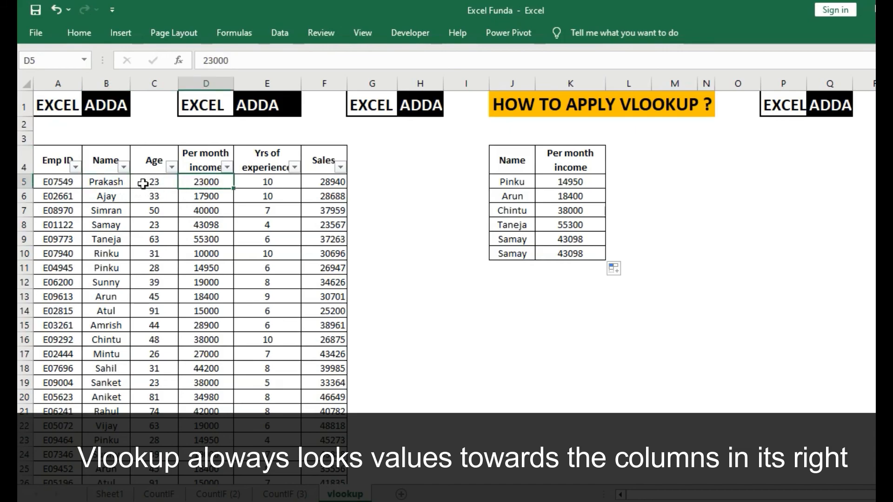
left_click_drag(114, 181, 116, 259)
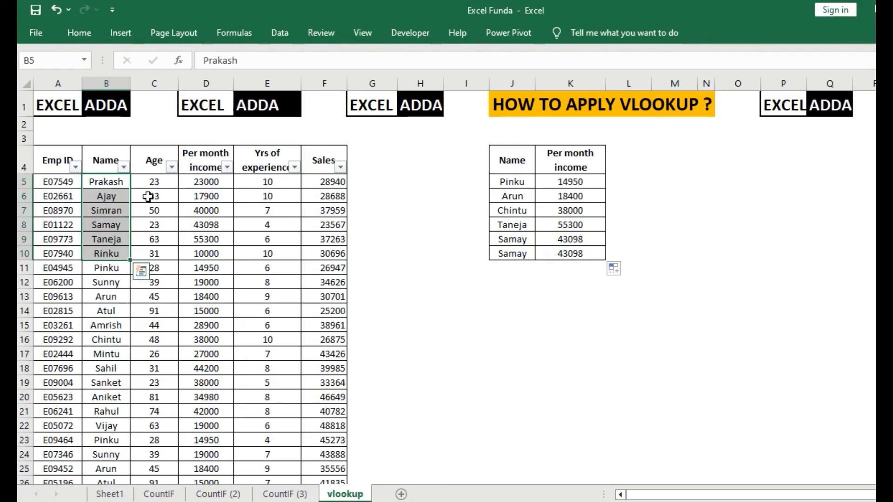
left_click_drag(148, 163, 336, 167)
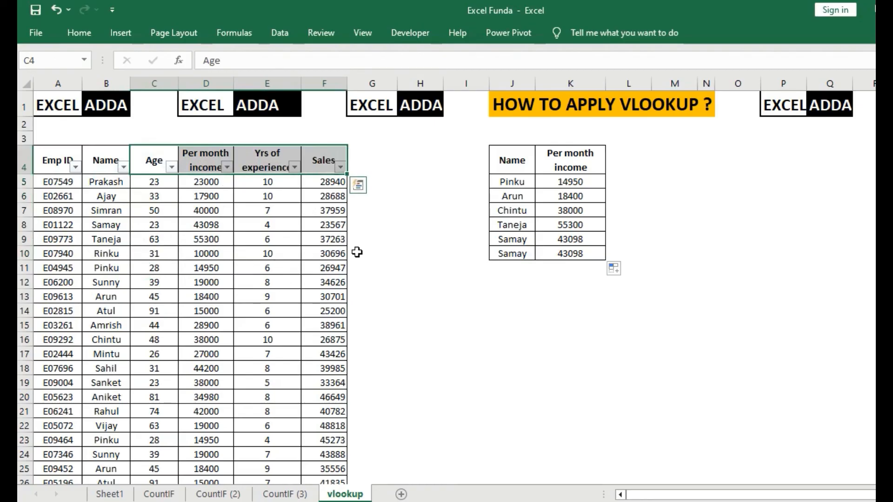
left_click_drag(104, 181, 116, 238)
left_click(58, 199)
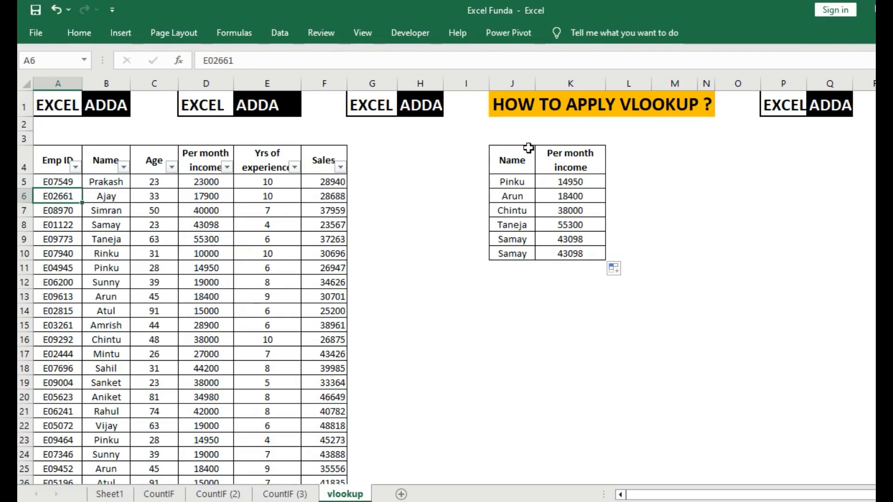
left_click(507, 302)
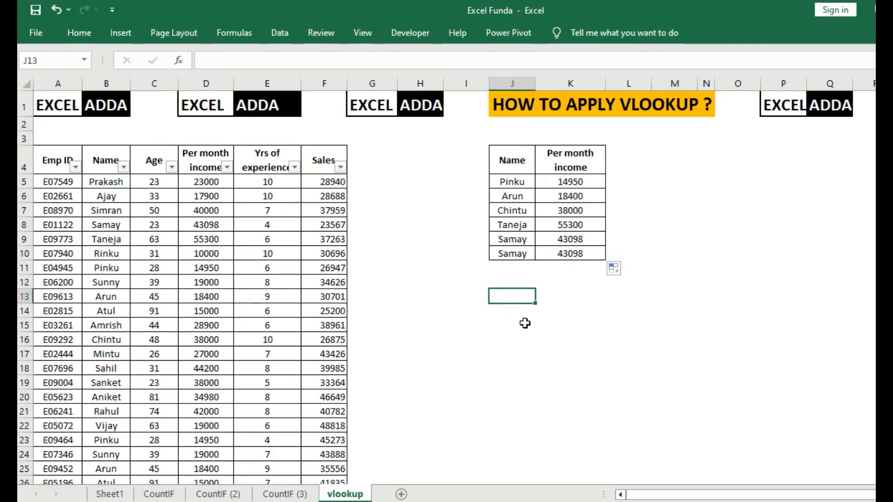
left_click(585, 300)
left_click(577, 270)
left_click(583, 292)
left_click(514, 293)
left_click(578, 298)
left_click(588, 312)
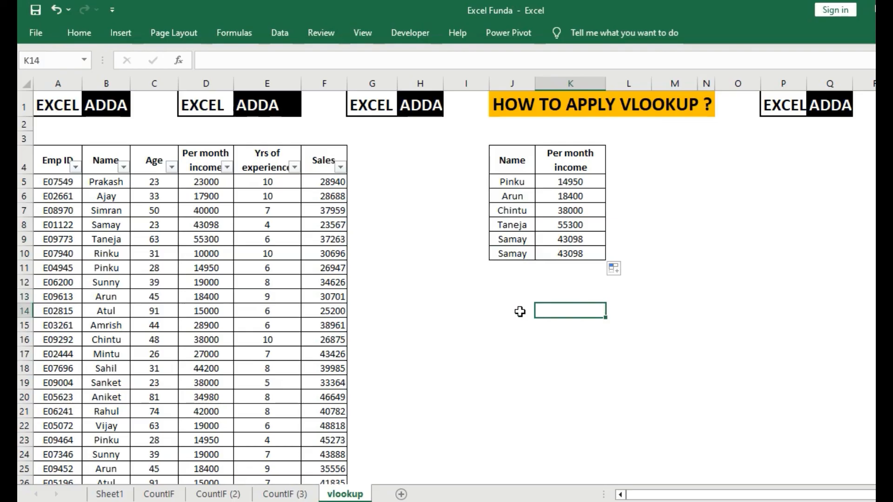
left_click(518, 311)
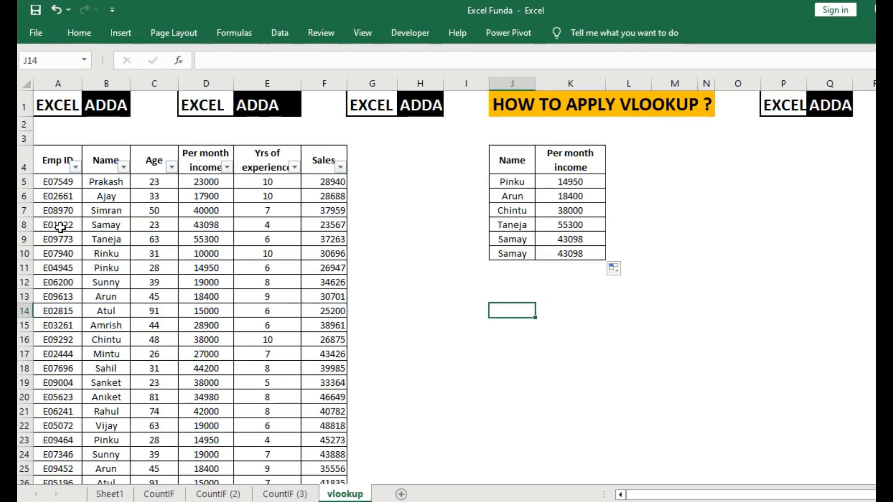
left_click(568, 311)
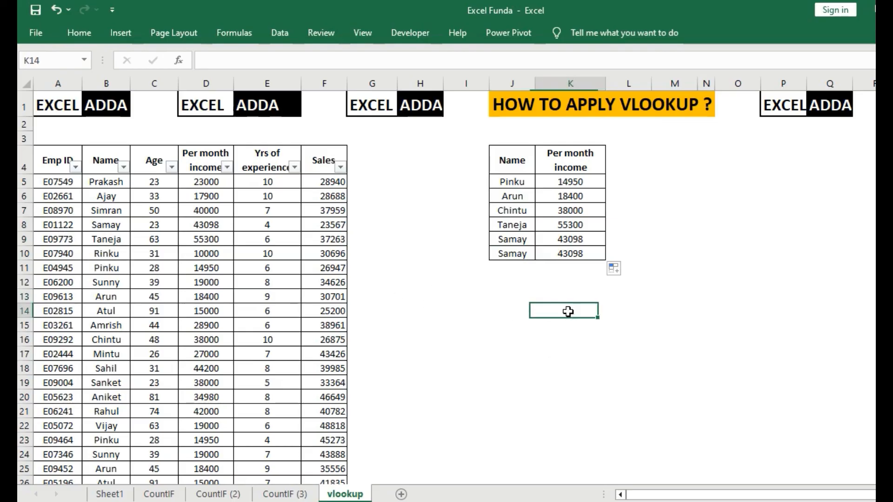
left_click(502, 309)
left_click(572, 299)
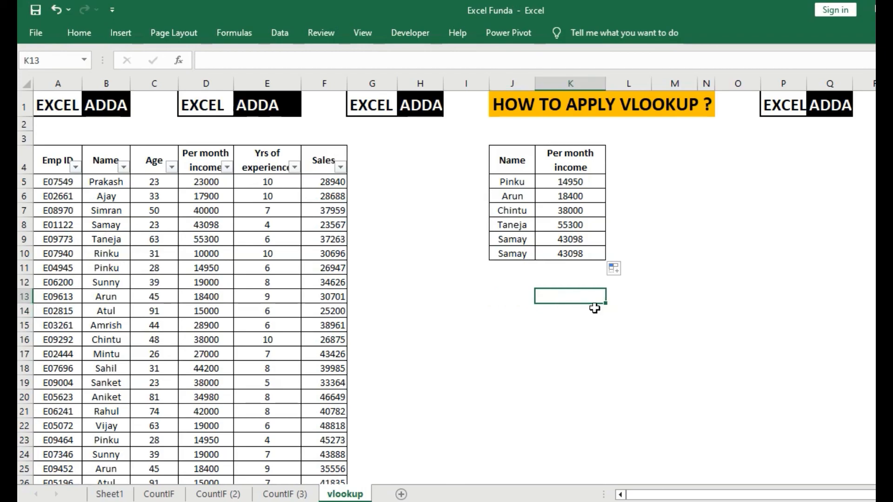